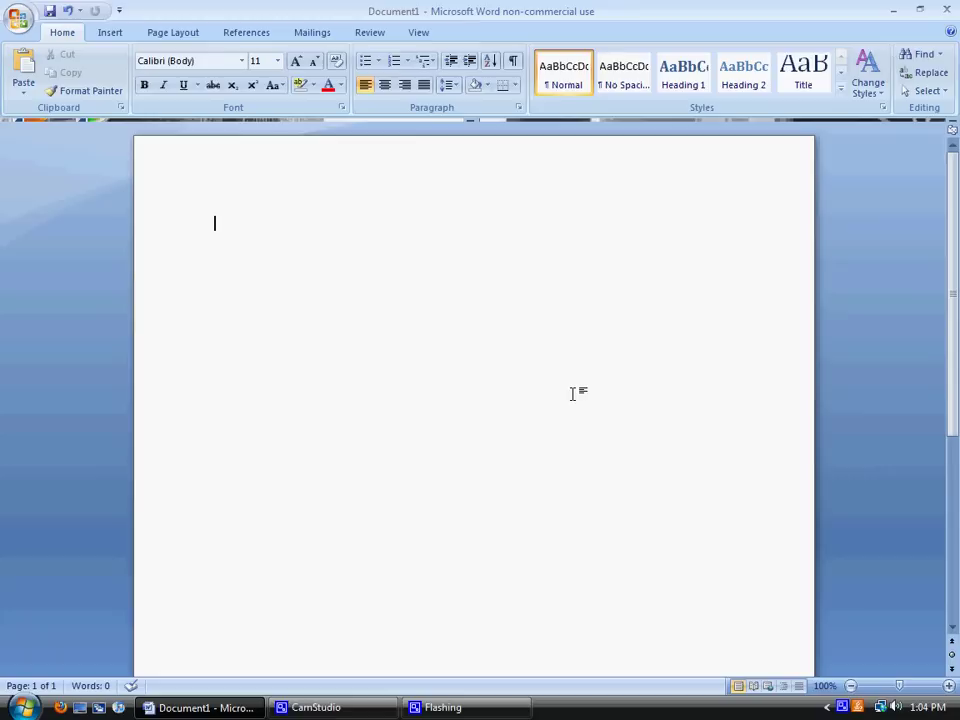
Step: Set the document font to Times New Roman at 12 pt from the Home tab
click(242, 61)
drag(364, 120, 360, 480)
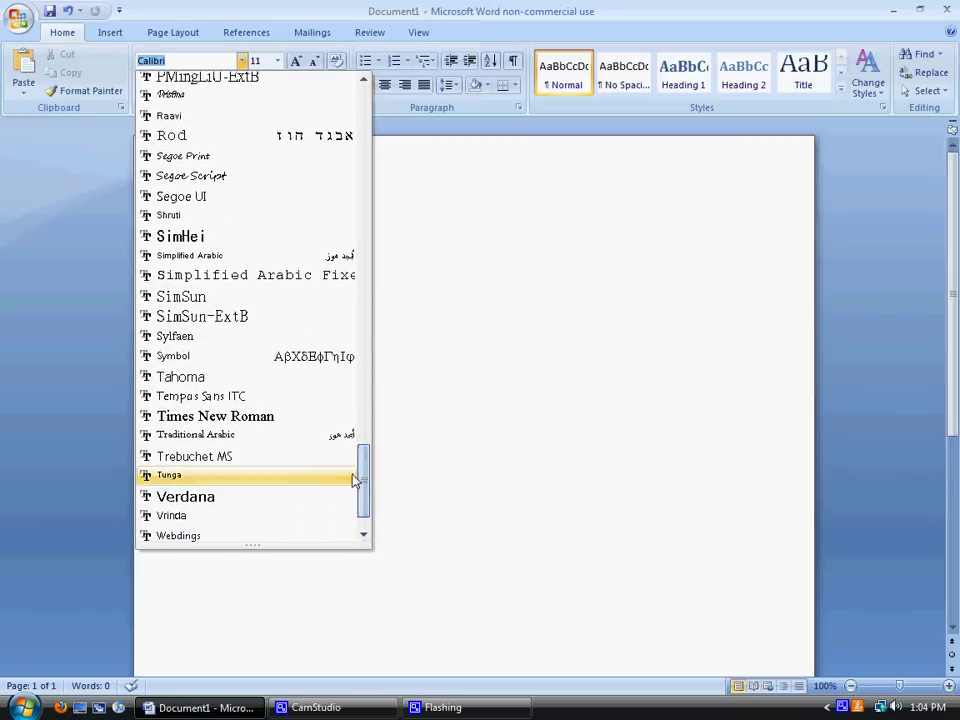
click(298, 421)
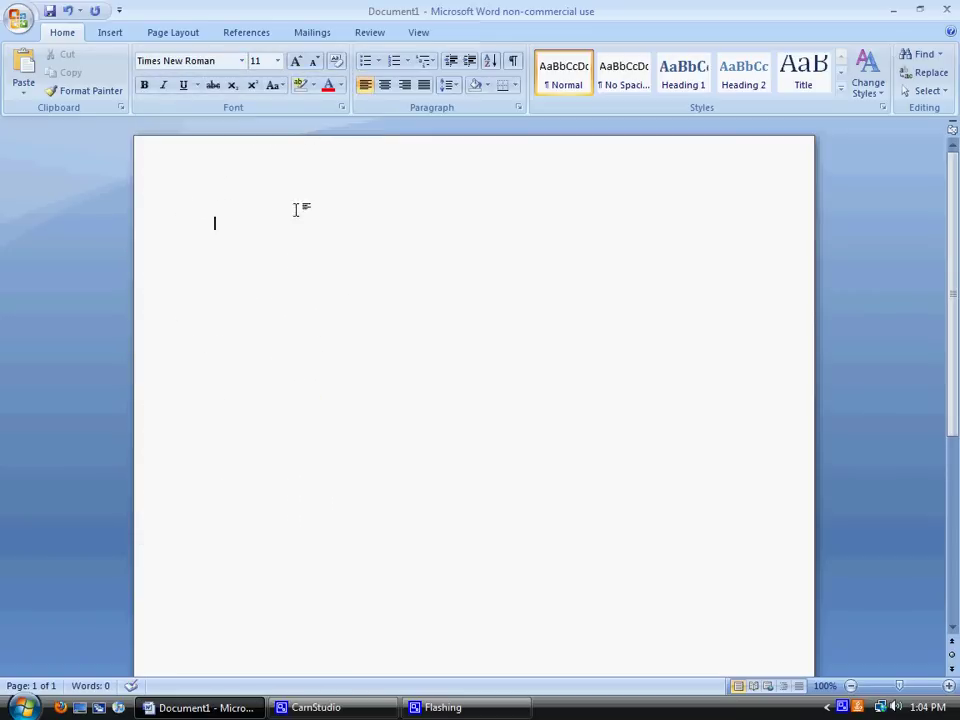
click(278, 61)
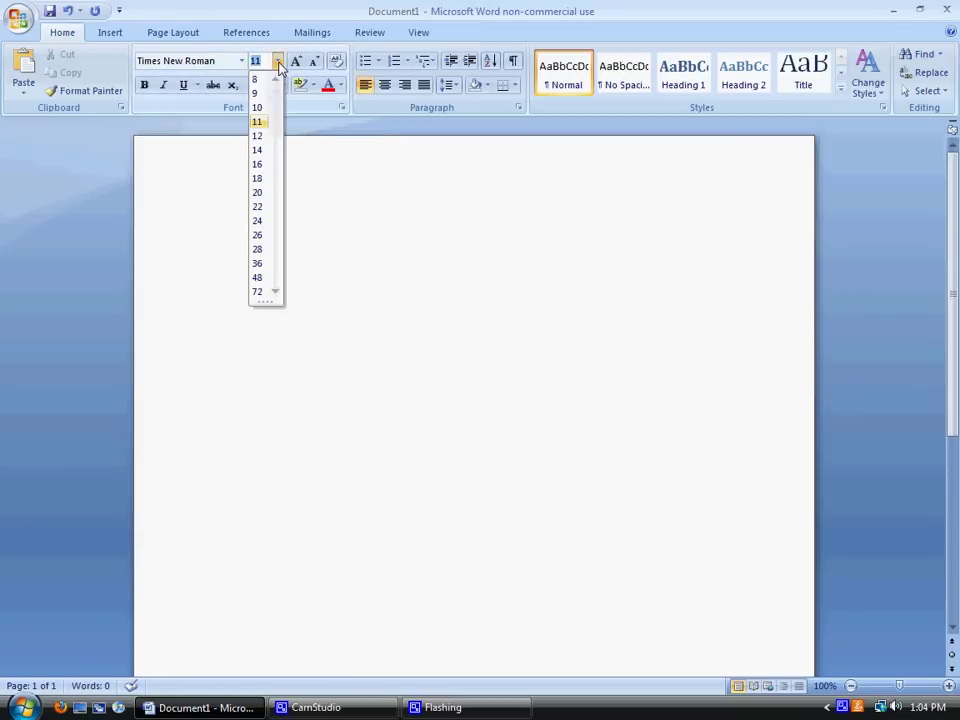
click(260, 137)
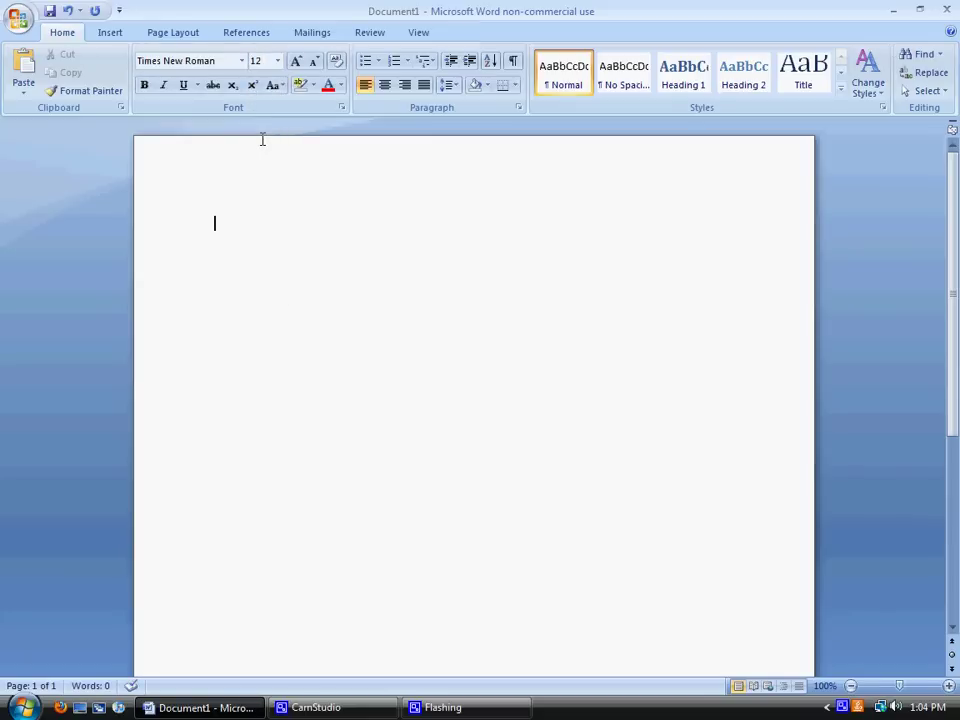
Step: Apply the Normal margins preset for 1-inch margins on all four sides
click(175, 33)
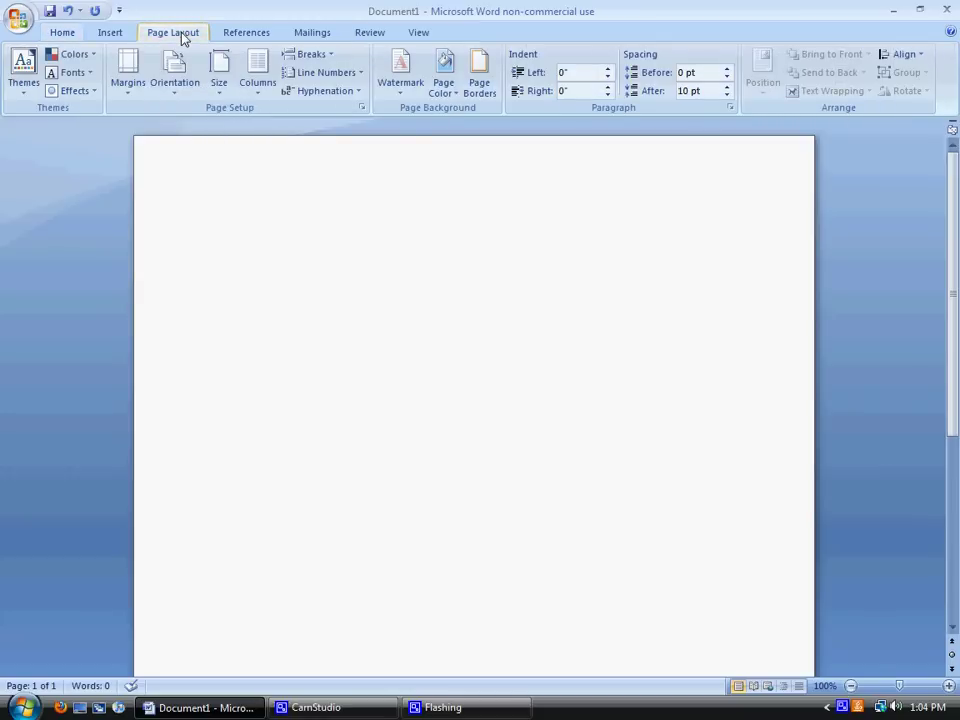
click(130, 85)
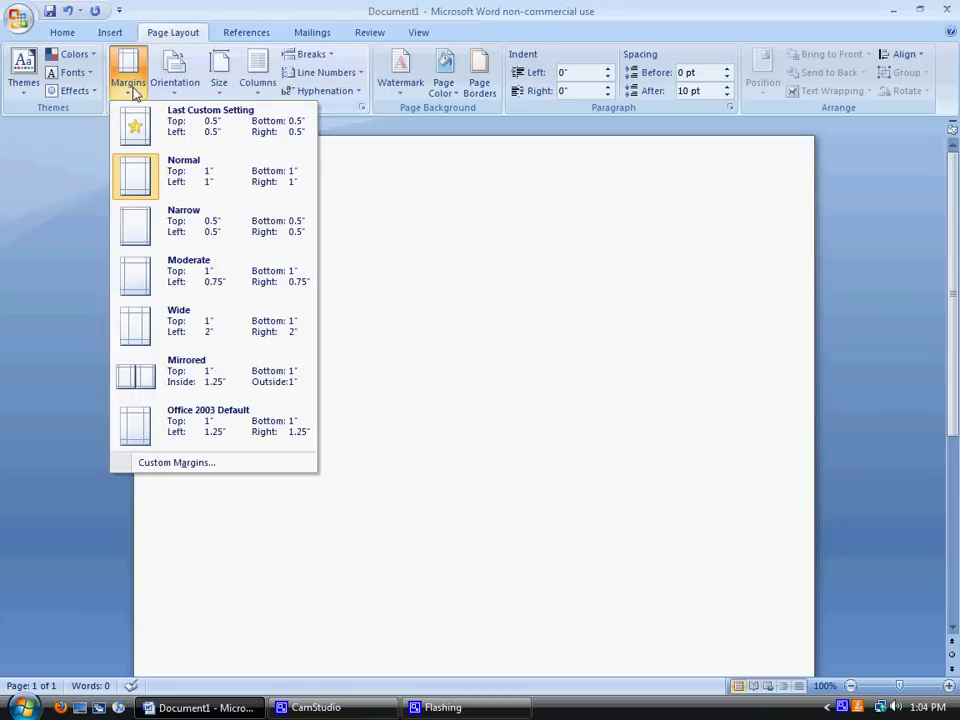
click(271, 165)
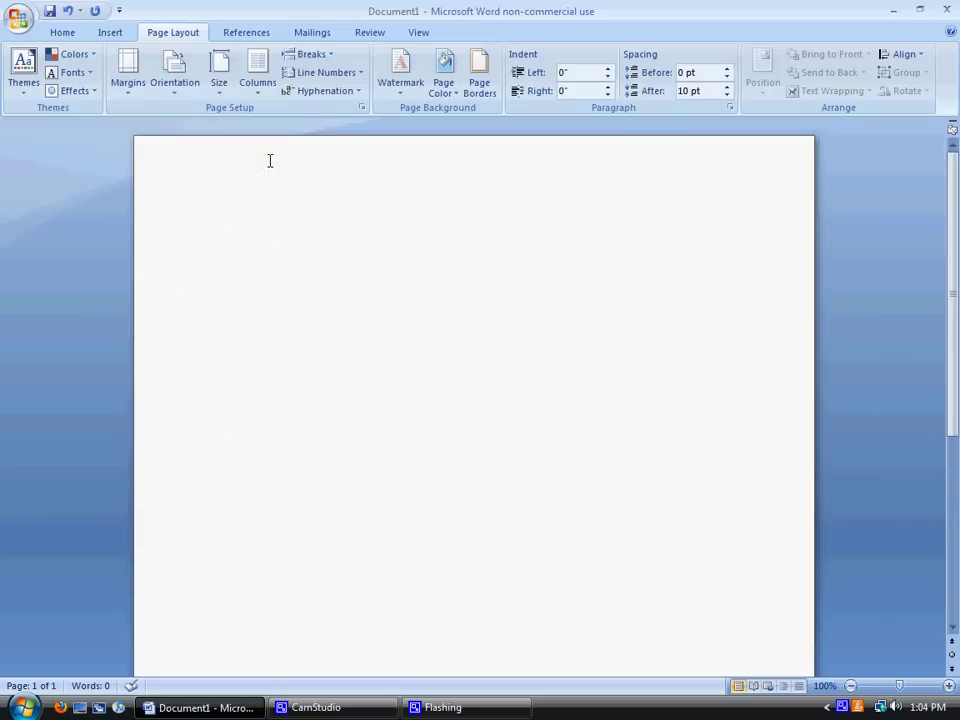
click(64, 35)
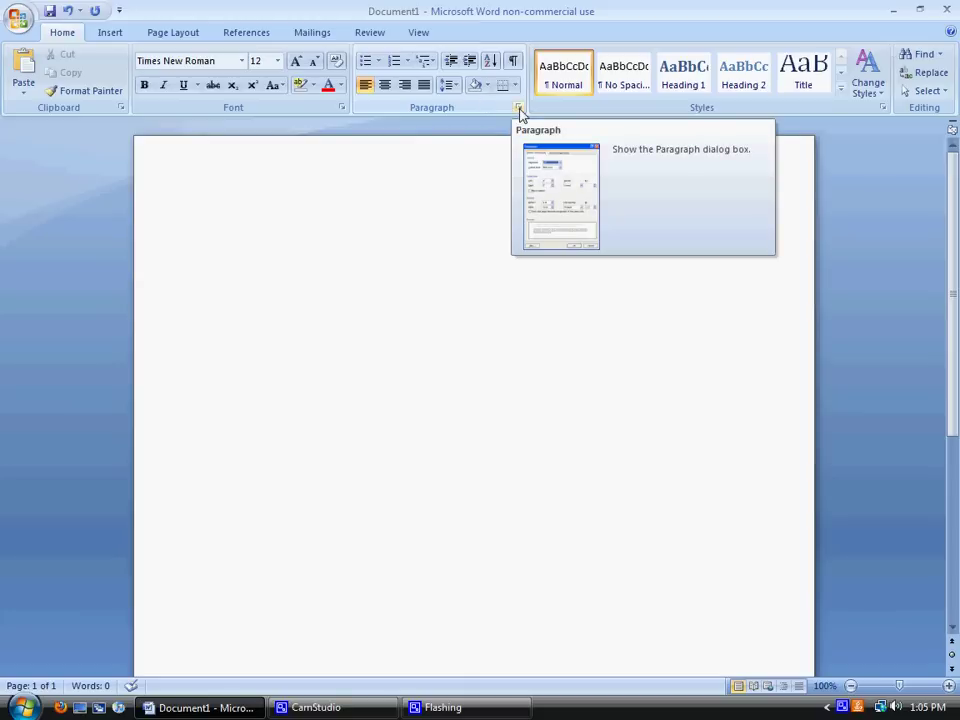
Step: In the Paragraph dialog, set After to 0 pt, line spacing to Double, and tick Don't add space
click(519, 109)
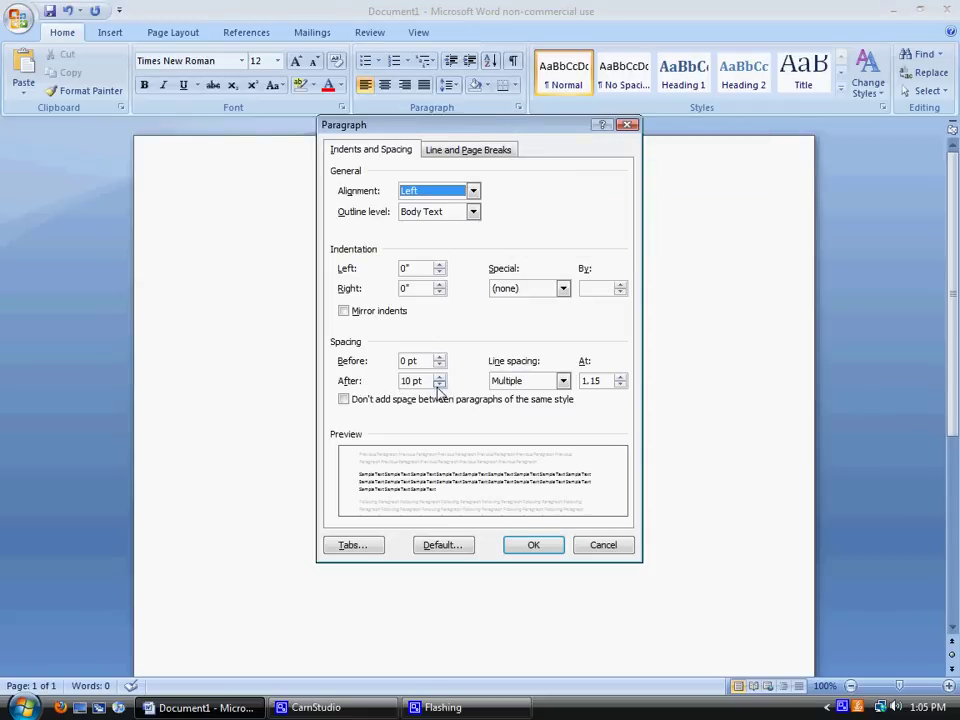
double_click(406, 381)
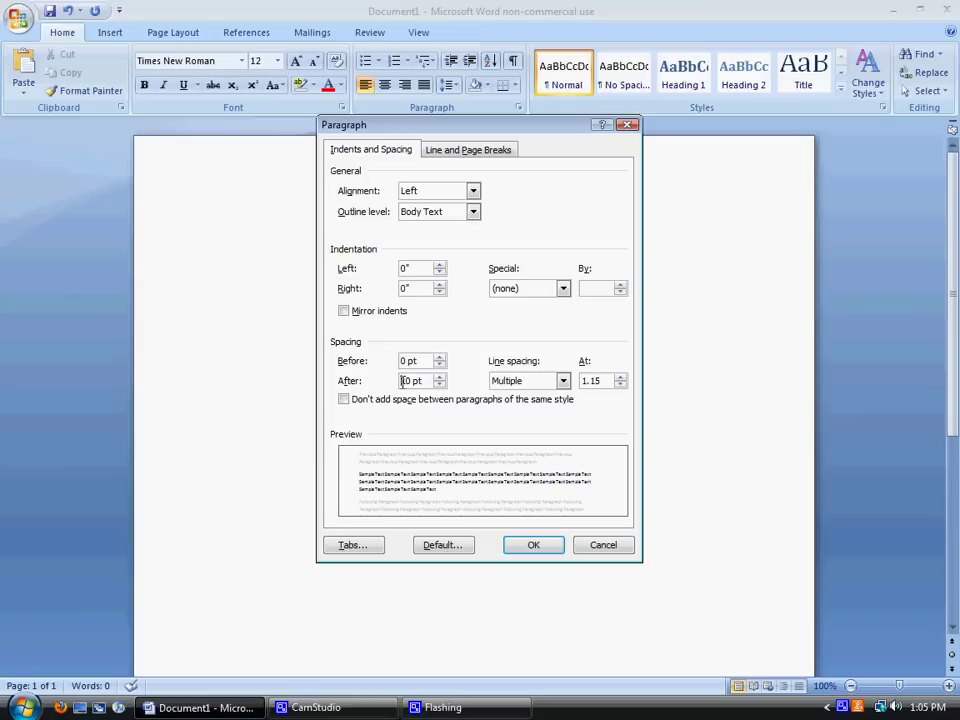
text(5)
click(563, 381)
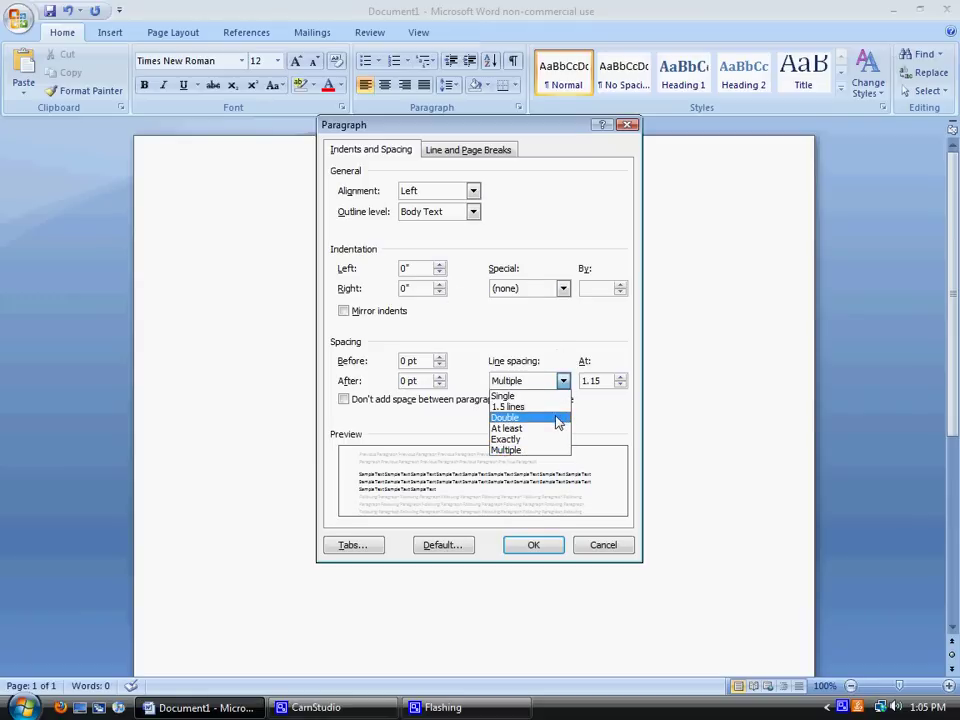
click(560, 418)
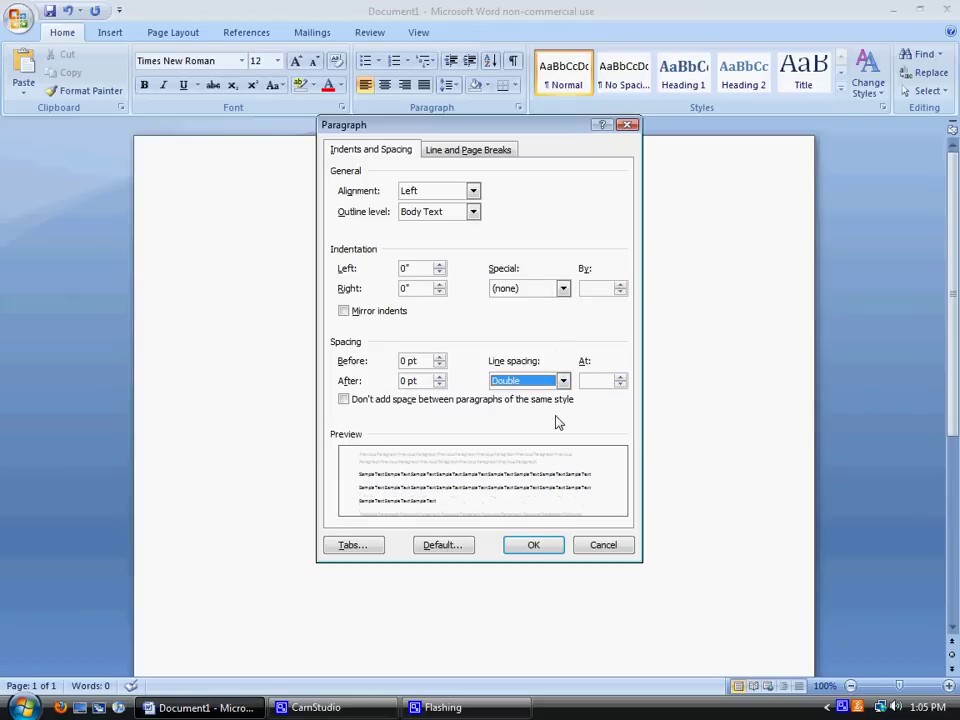
click(346, 400)
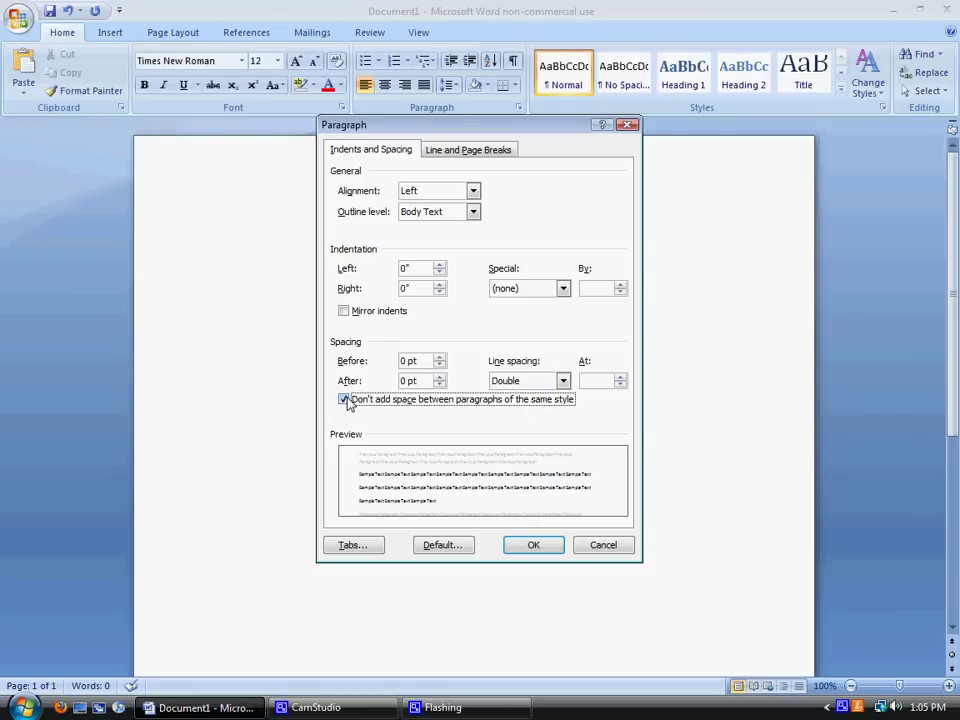
click(519, 549)
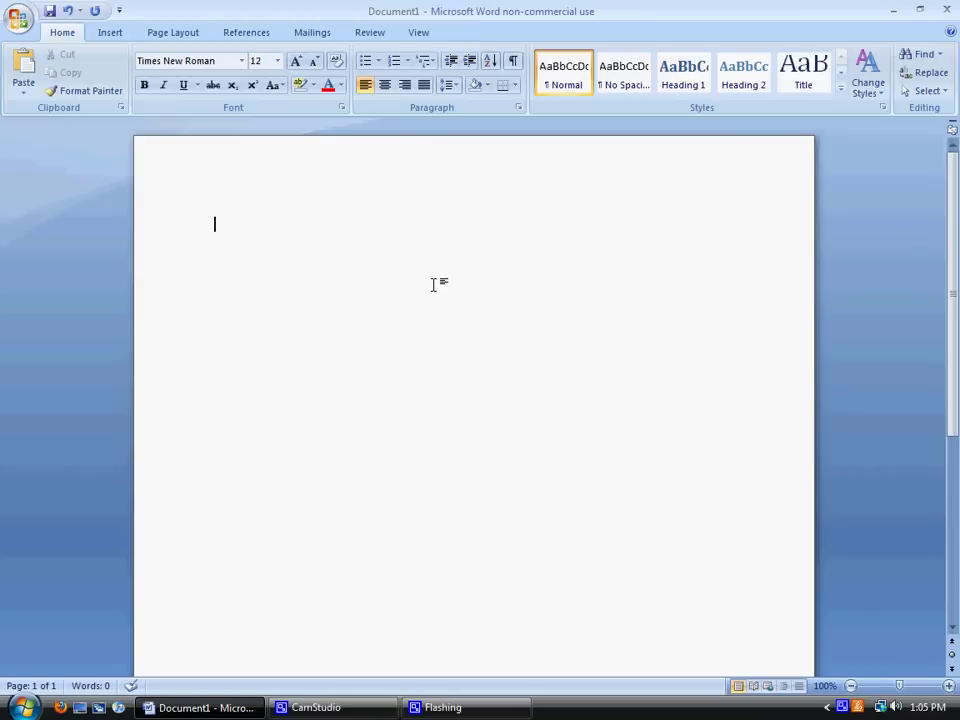
Step: Open the page header for editing, after briefly leaving and re-entering it
double_click(423, 184)
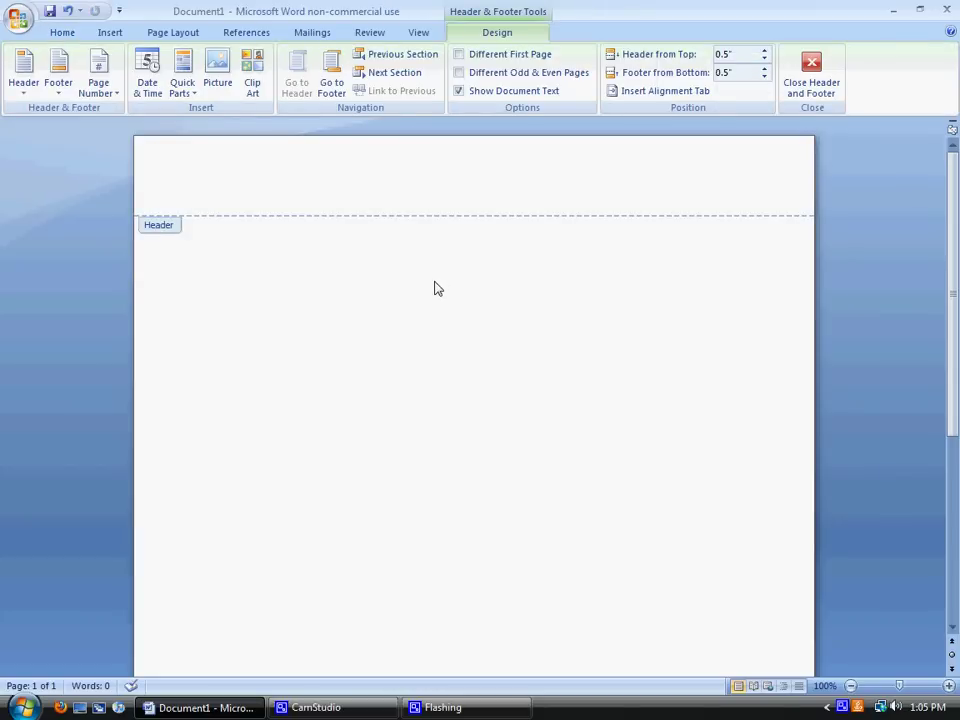
double_click(434, 288)
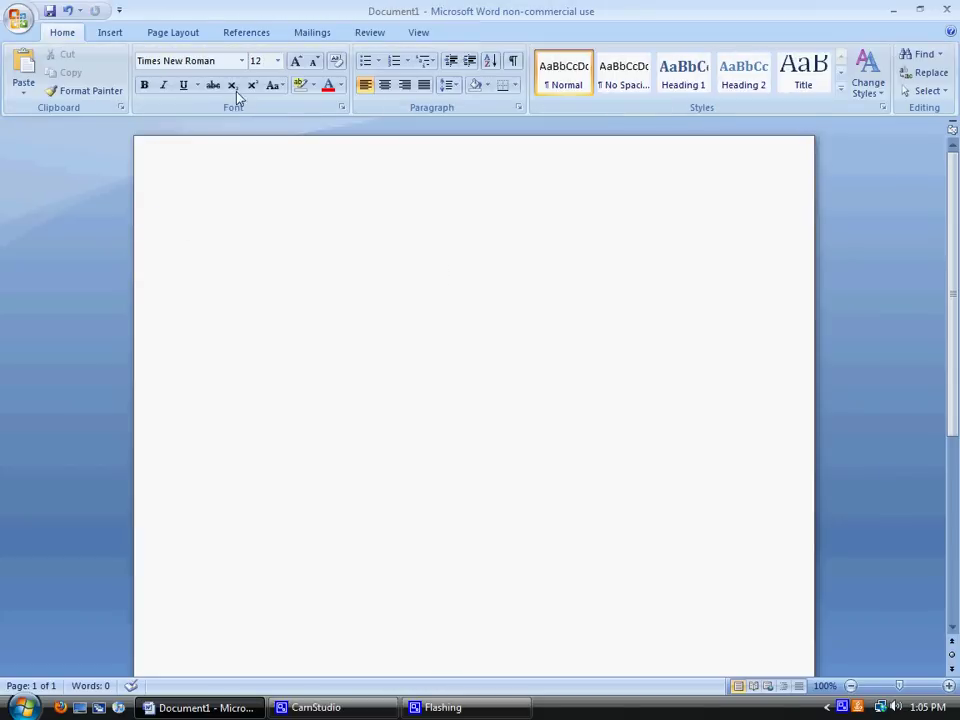
click(116, 32)
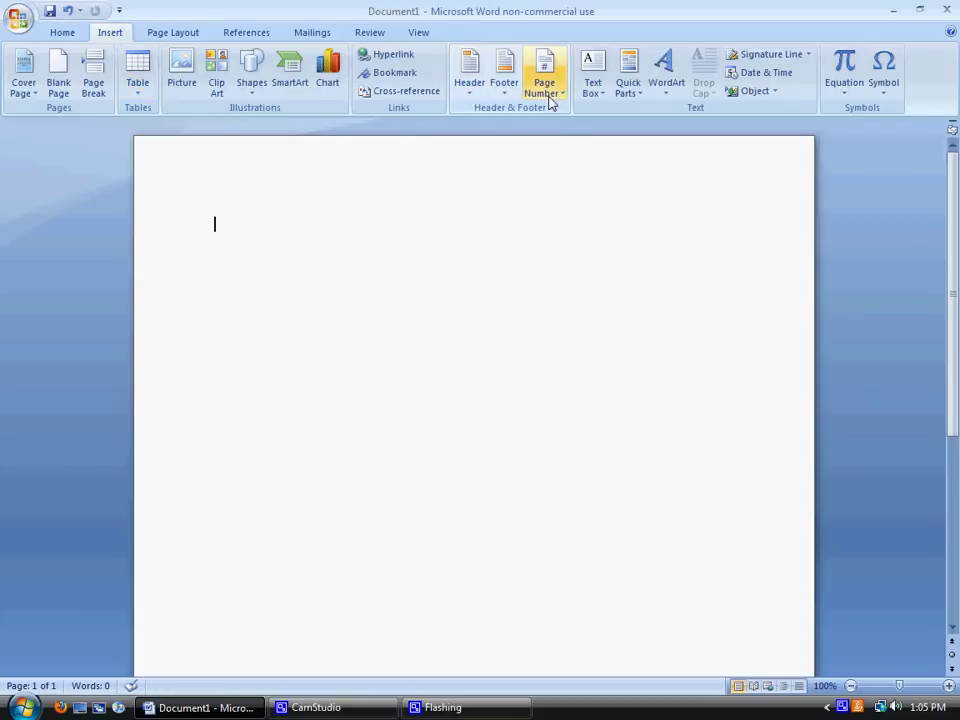
double_click(356, 195)
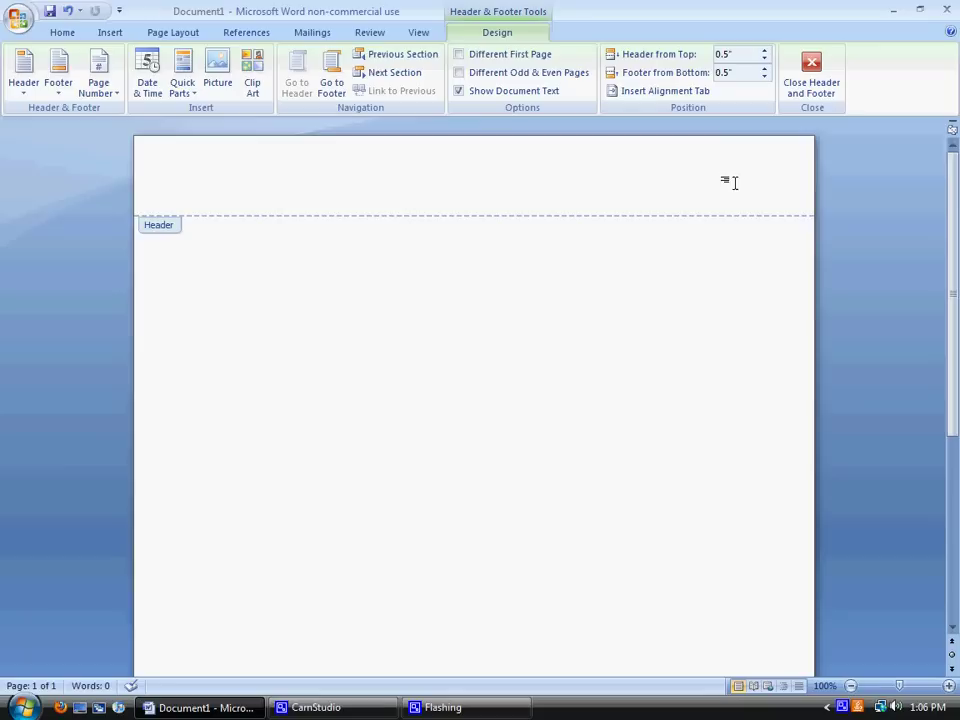
Step: Right-align the header text and set it to Times New Roman, 12 pt
click(62, 33)
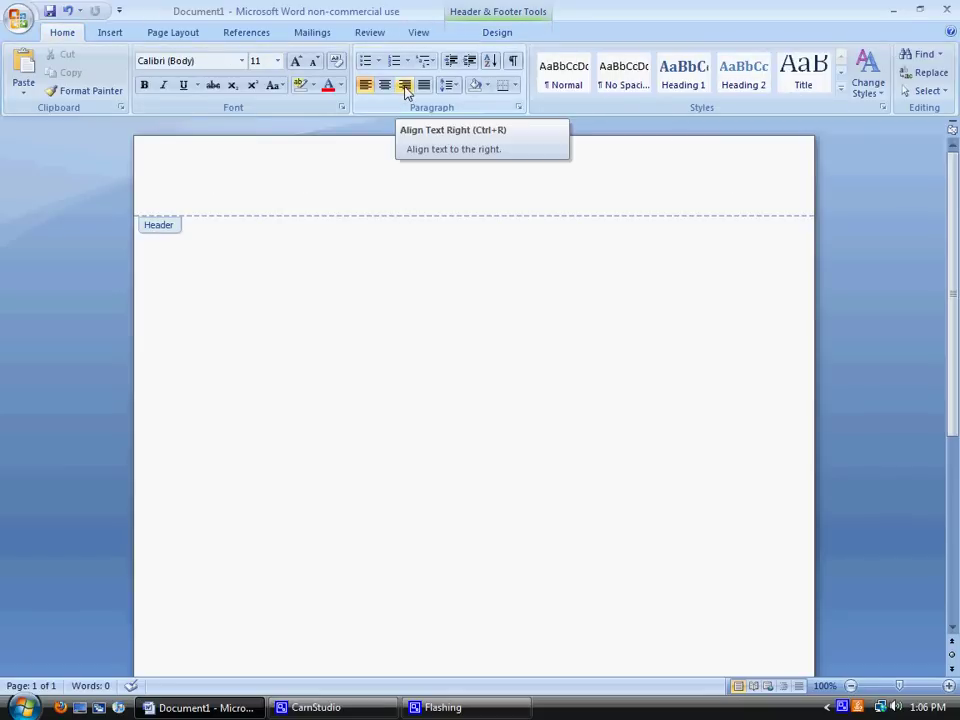
click(405, 87)
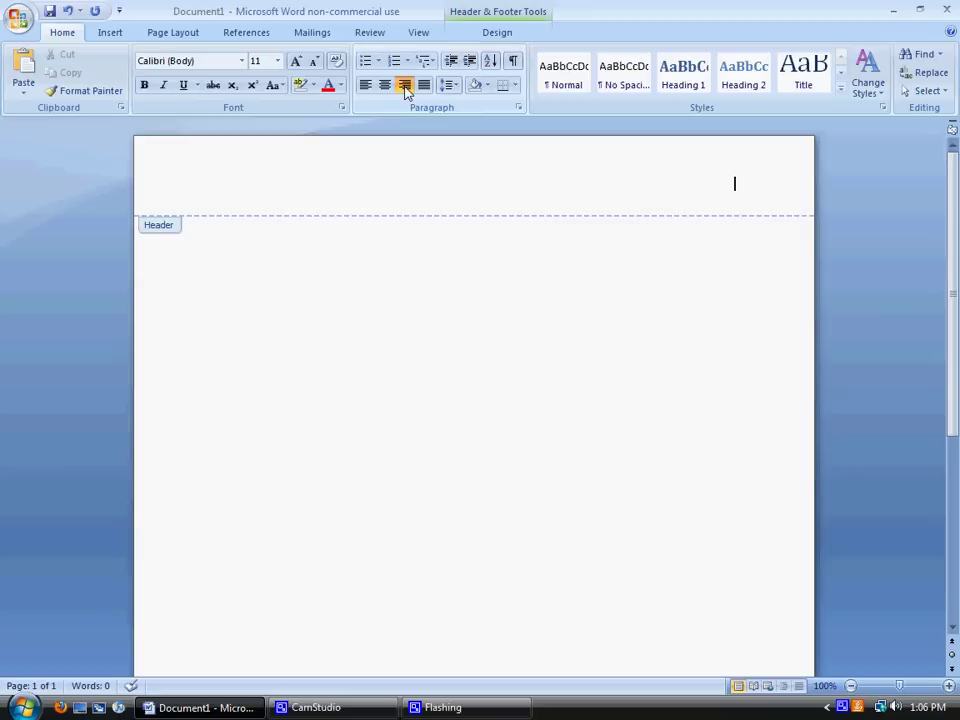
click(241, 60)
click(236, 156)
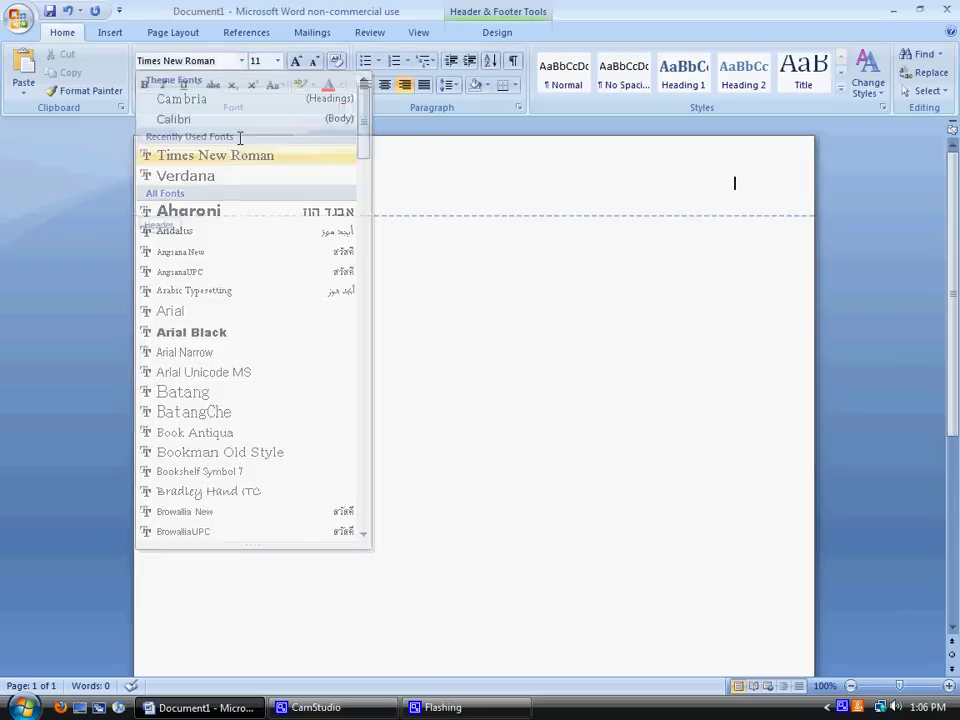
click(278, 61)
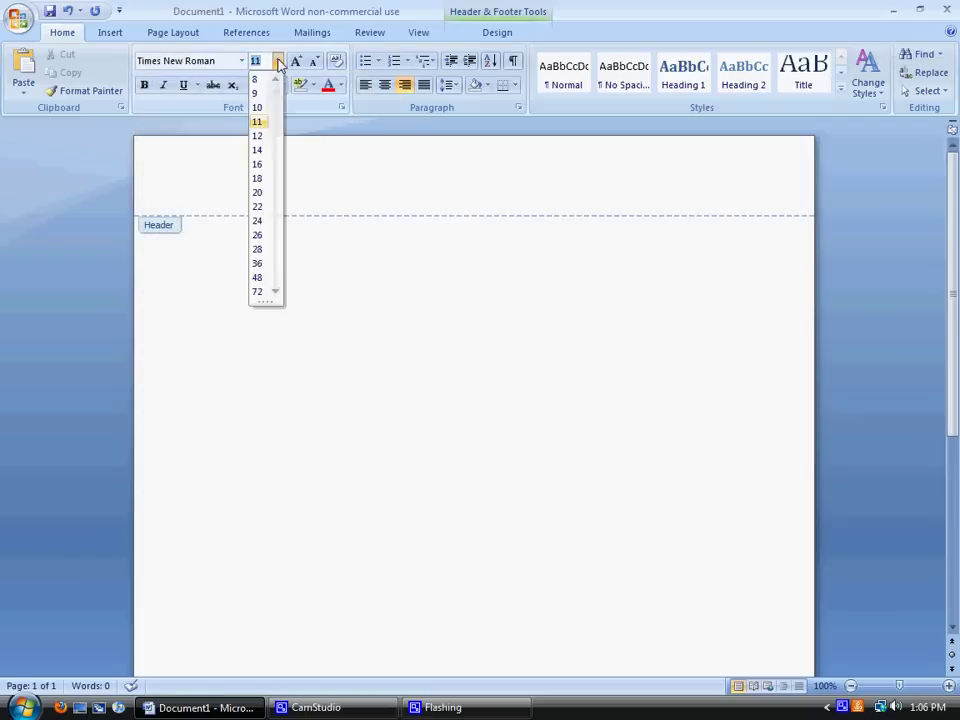
click(257, 135)
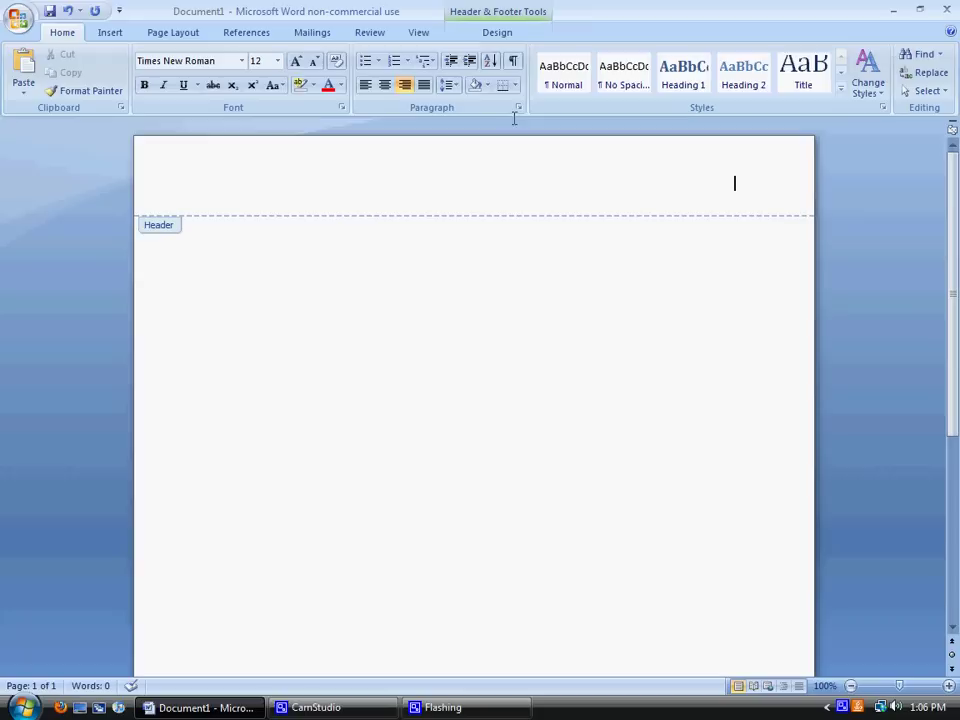
click(511, 20)
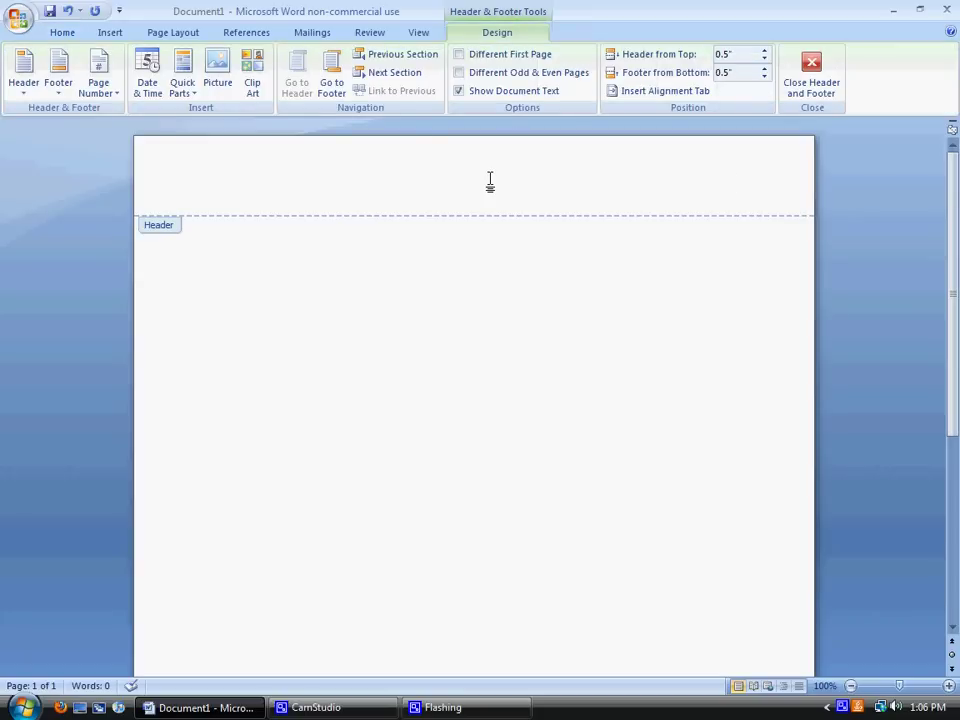
Step: Add the surname and a plain page number to the header, set Different First Page, and close it
text(Sample)
click(104, 92)
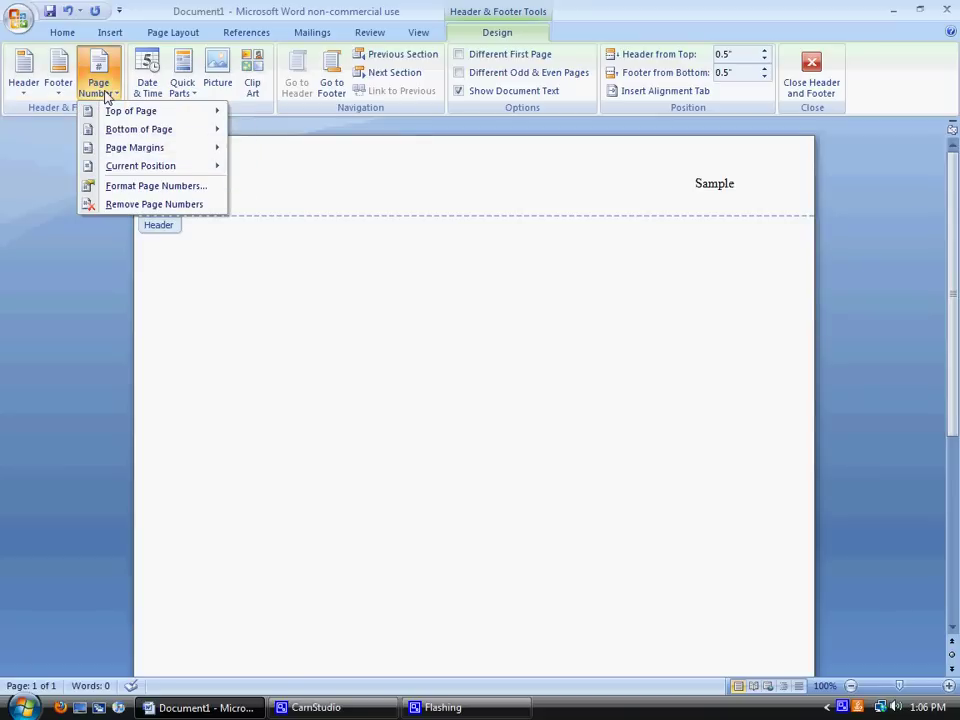
mouse_move(133, 172)
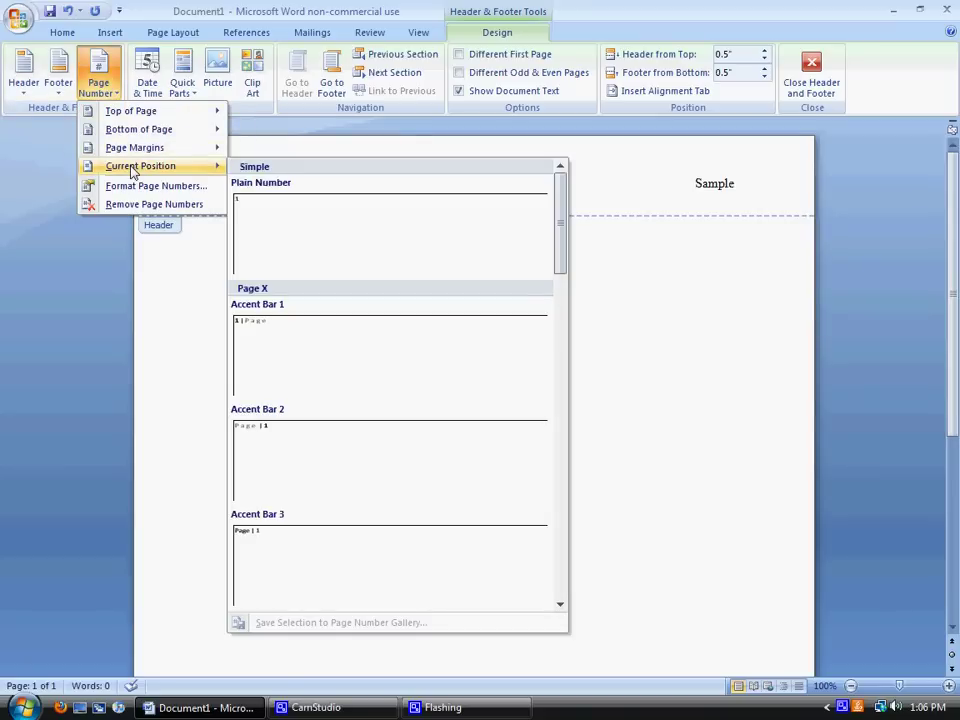
click(298, 230)
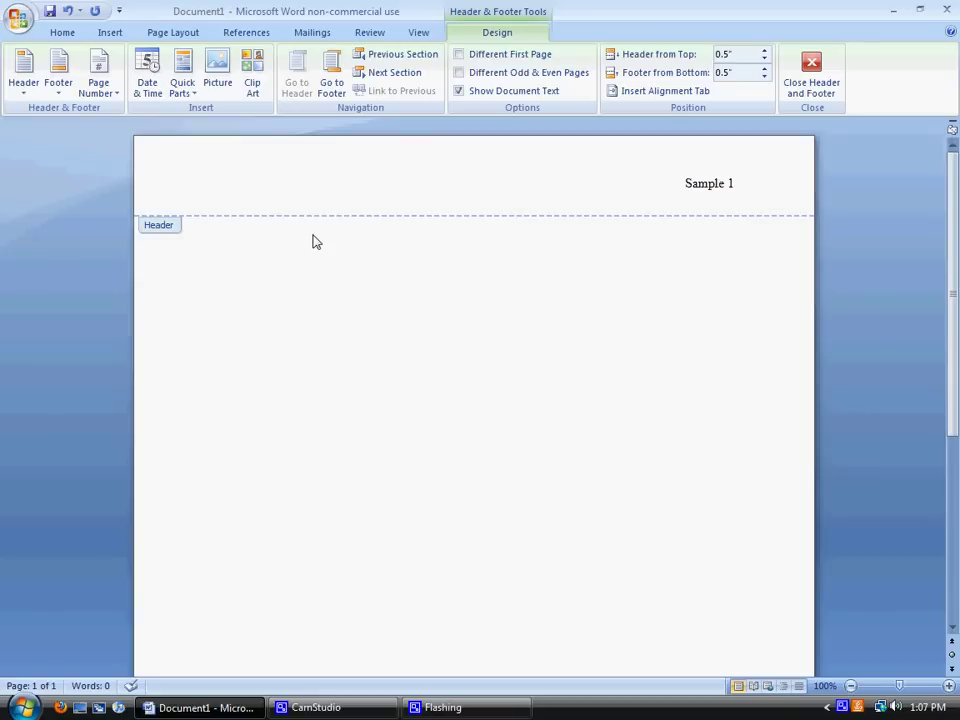
click(482, 62)
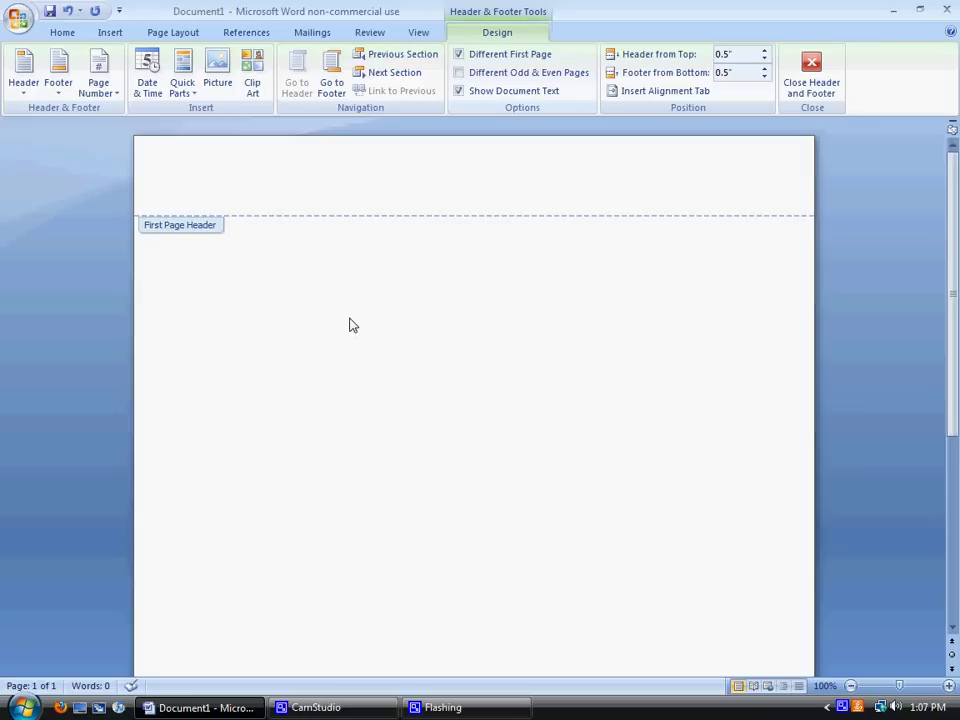
click(818, 70)
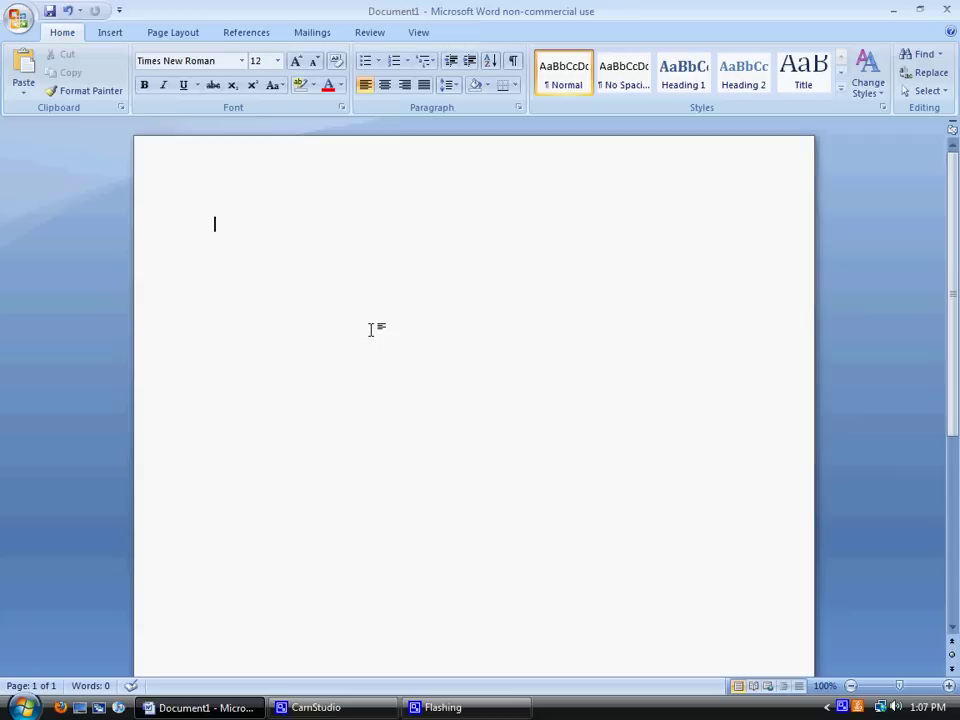
Step: Type the heading lines: student's name, Freshman English II, instructor's name, and 10 March 2010
text(Suzy Sample)
key(Return)
text(Fr)
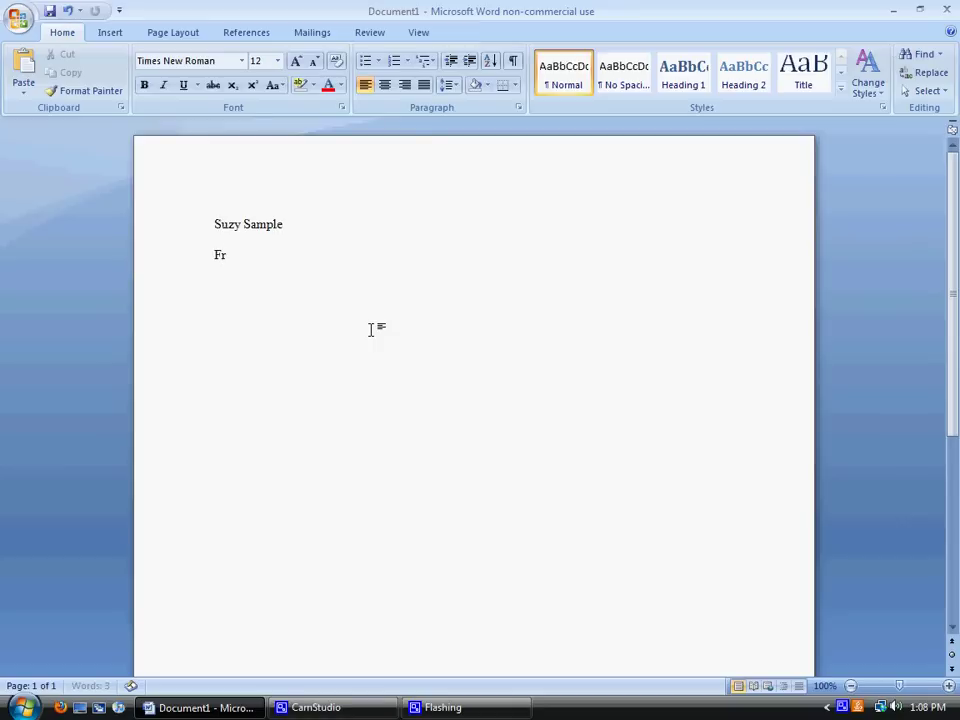
text(eshman English II)
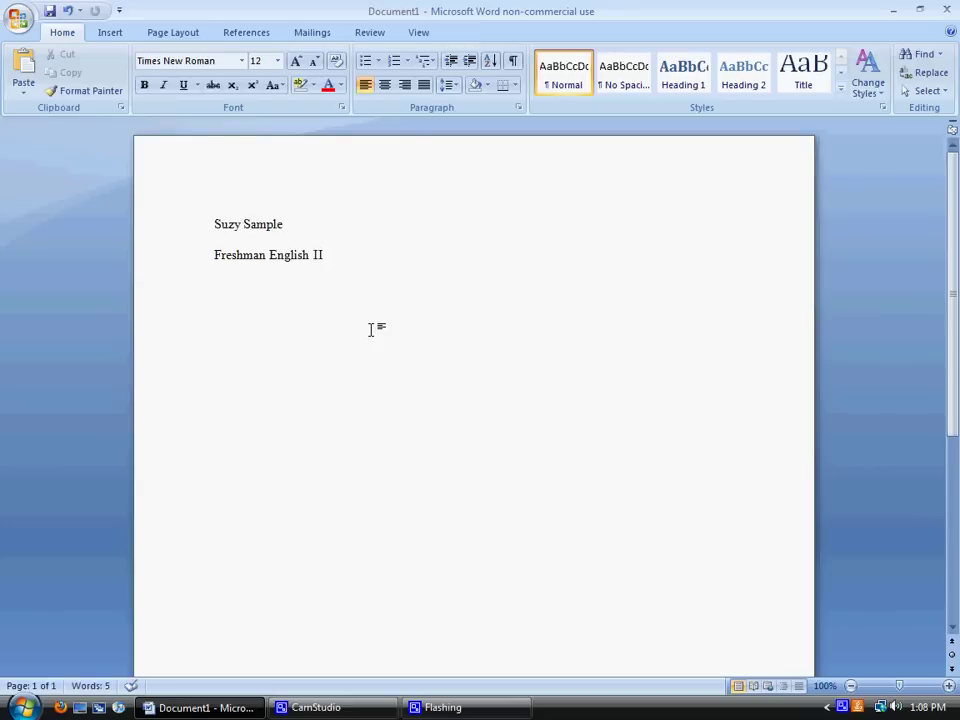
key(Return)
text(Mrs. Ashley K. Hall)
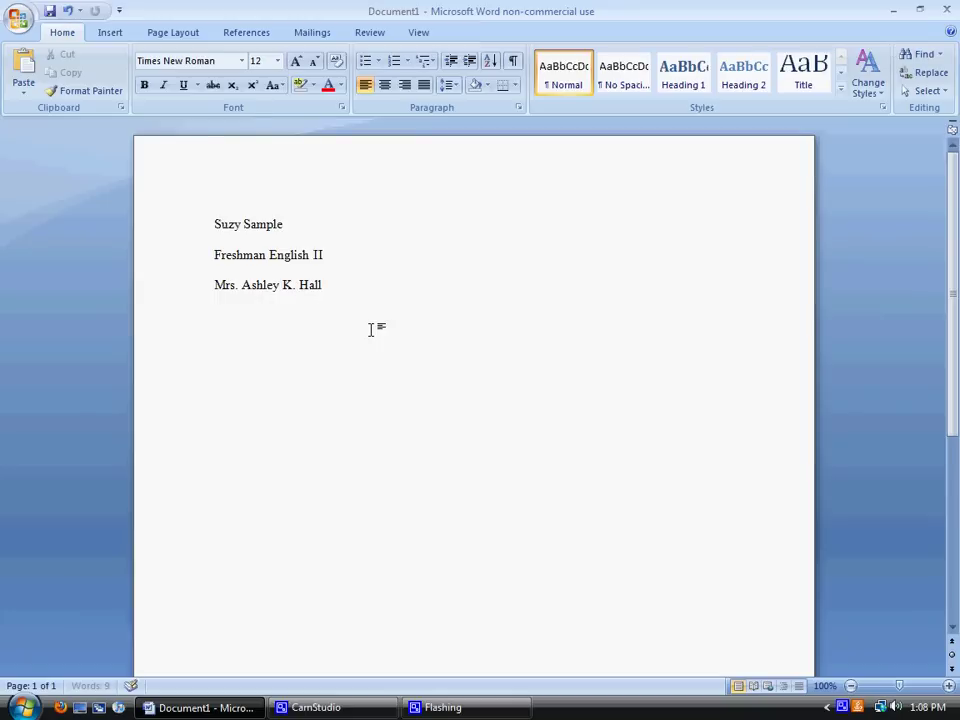
key(Return)
key(Return)
text(10 M)
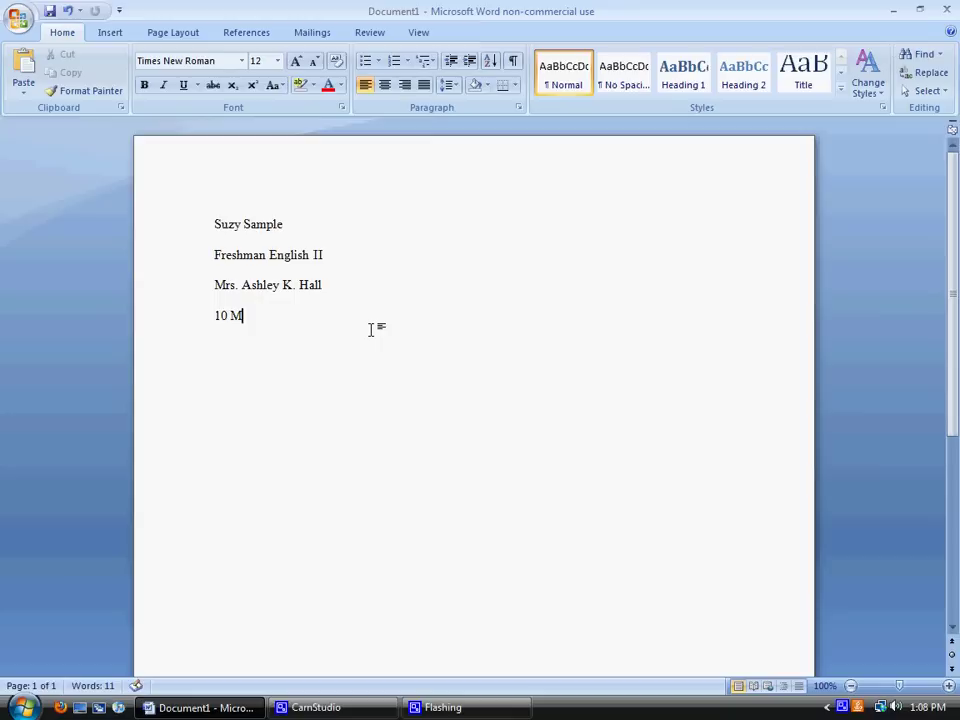
text(arch )
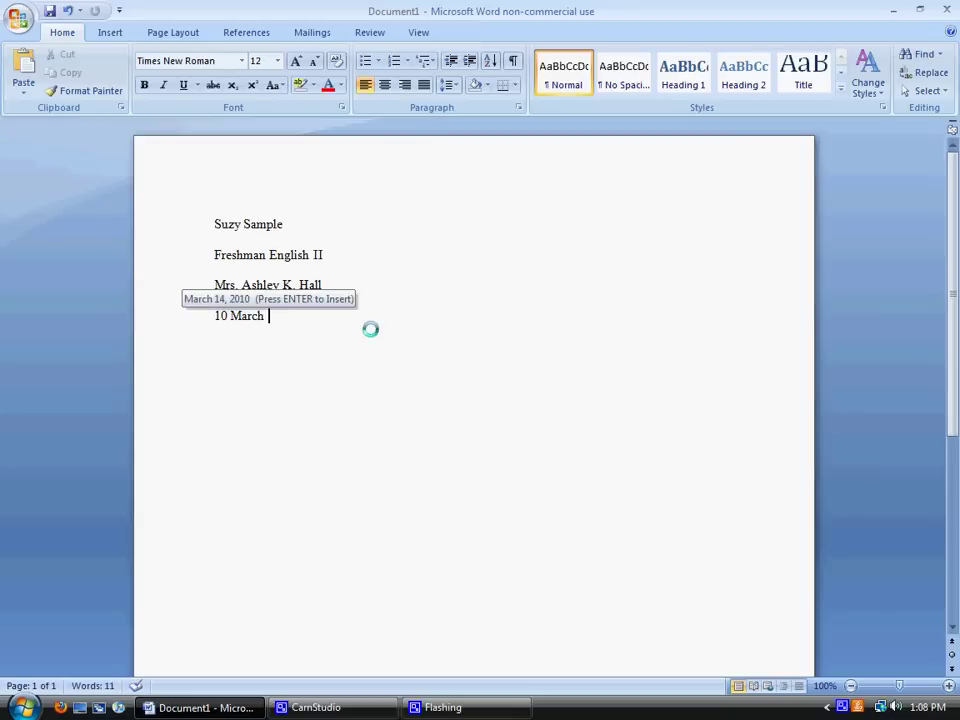
text(2010)
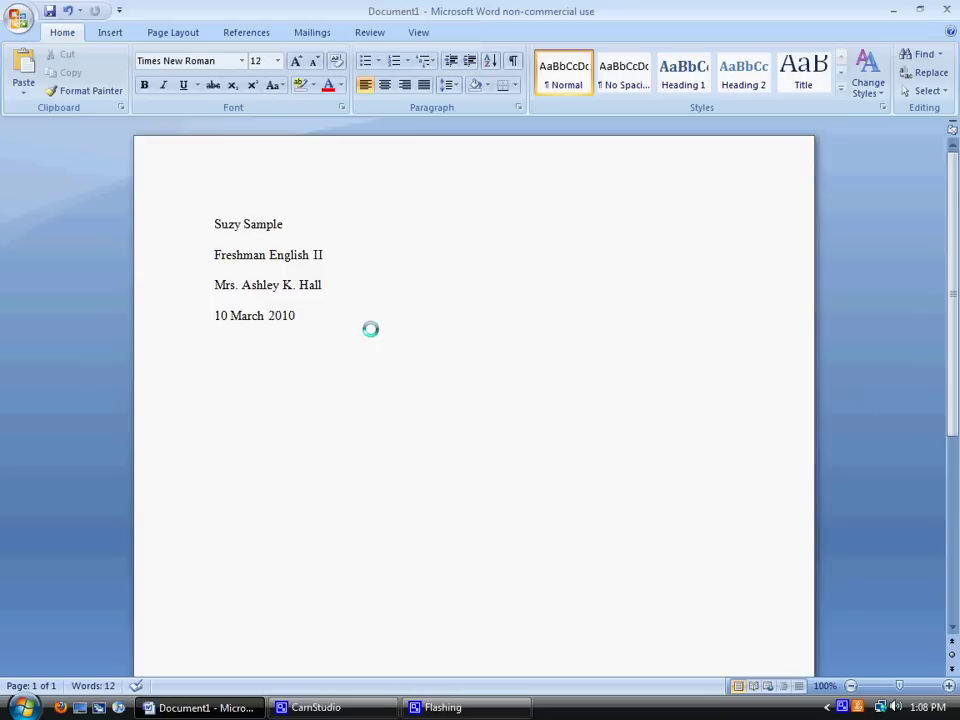
key(Return)
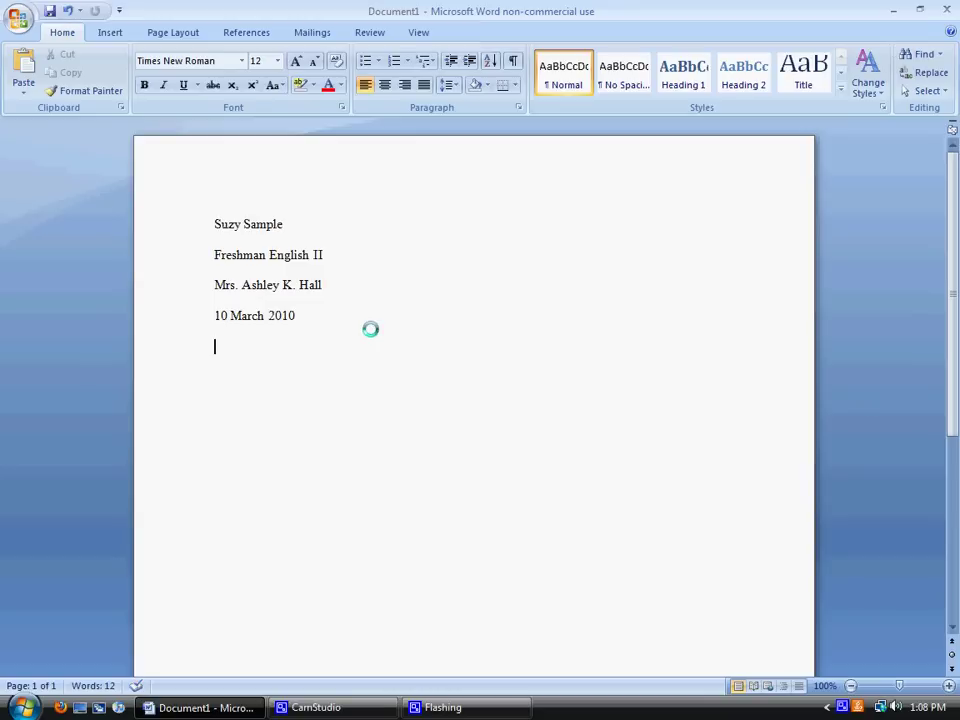
Step: Type the centred title 'The Title of the Paper Goes Here' and try selecting part of it
click(386, 85)
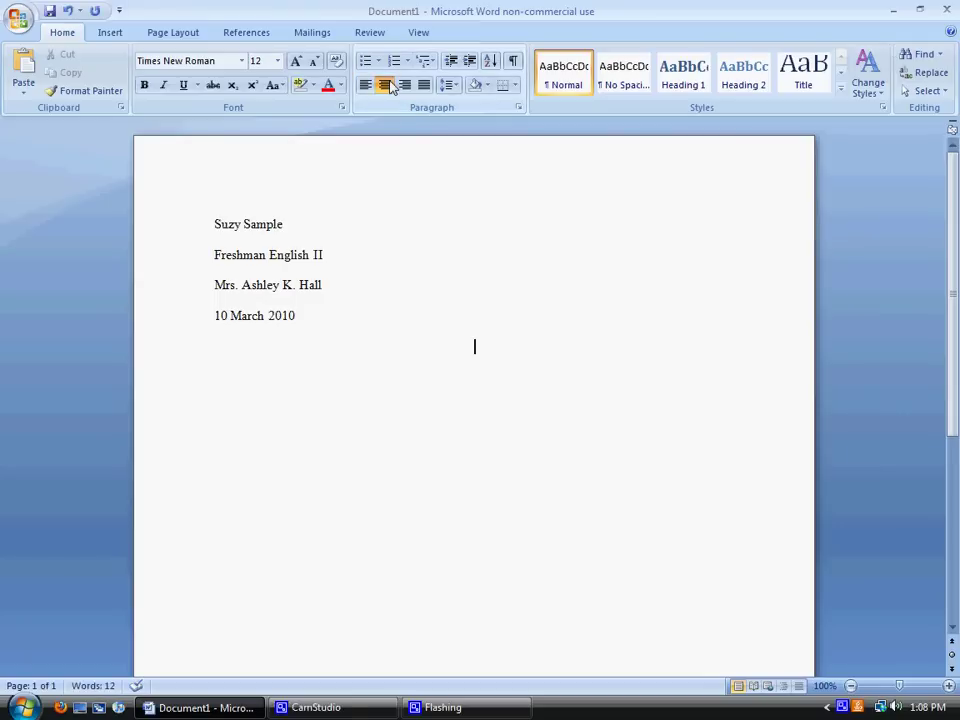
text(The Title of the Pap)
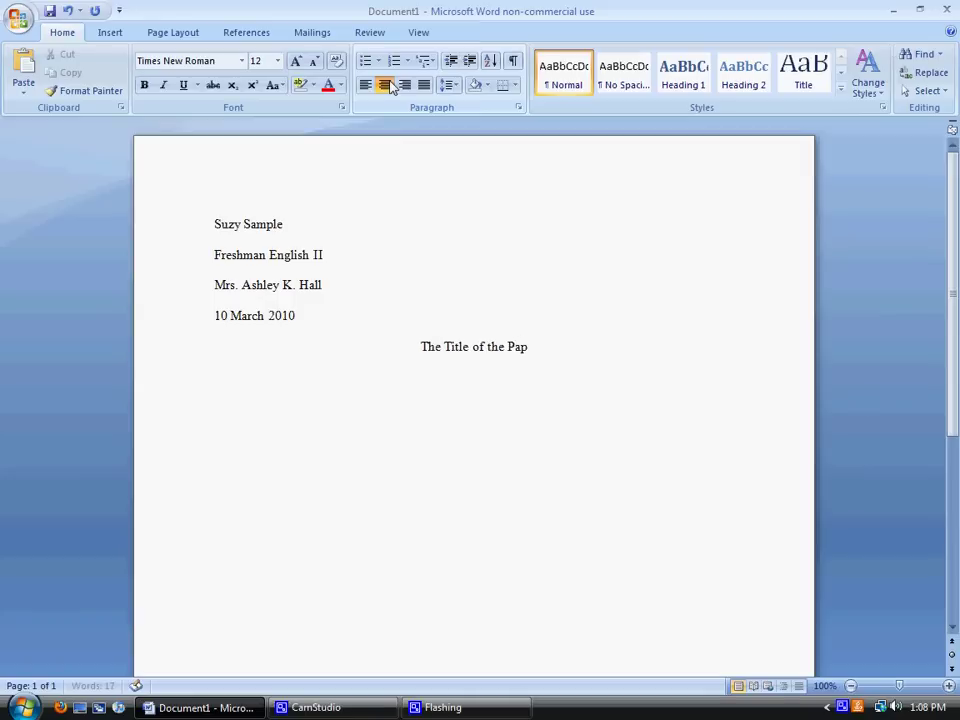
text(er Goes Here)
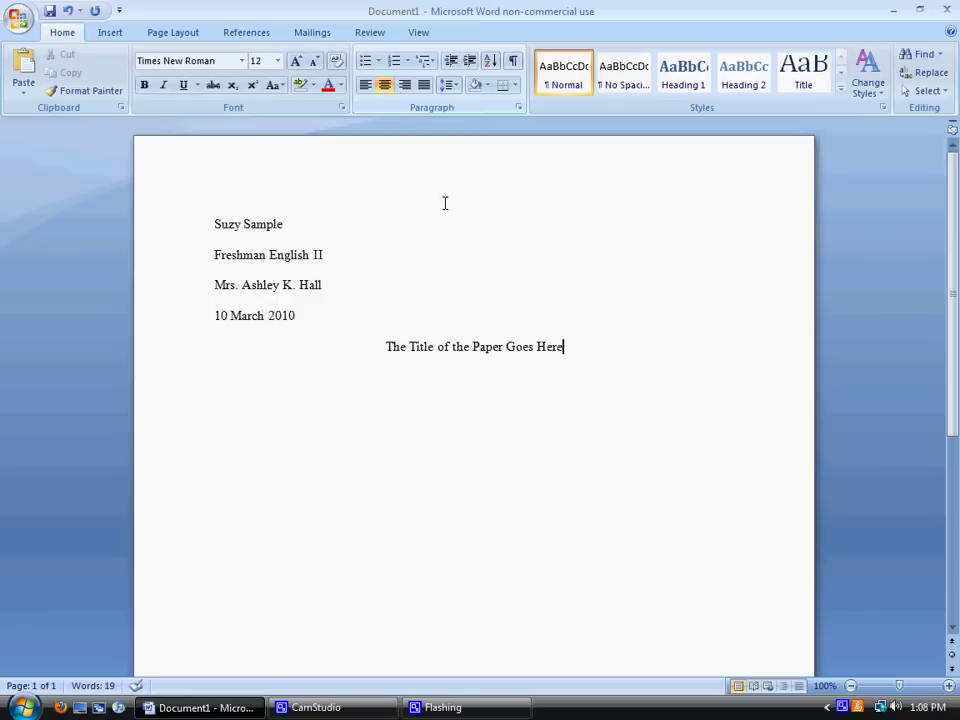
drag(437, 349, 464, 352)
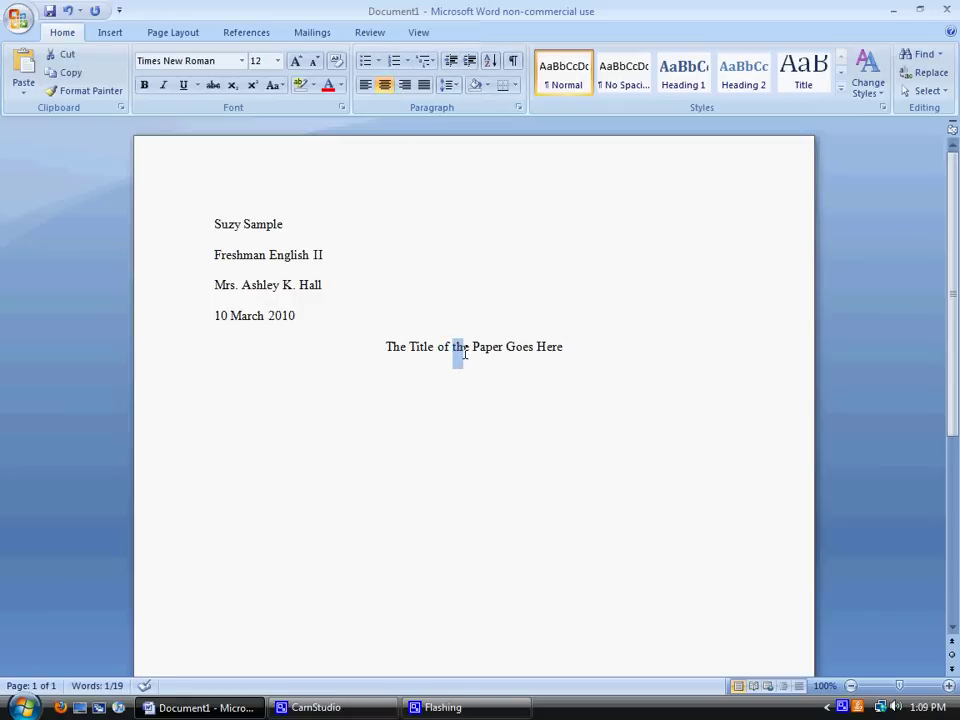
click(630, 351)
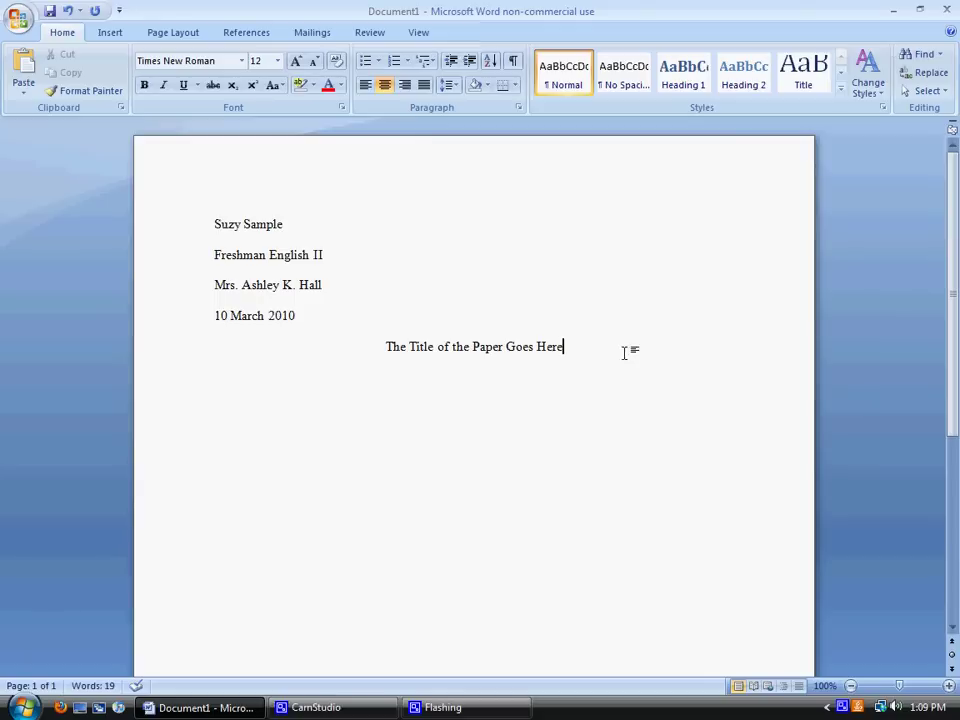
Step: Practise selecting the words 'The' and 'Here' in the title by dragging and double-clicking
drag(385, 346, 408, 346)
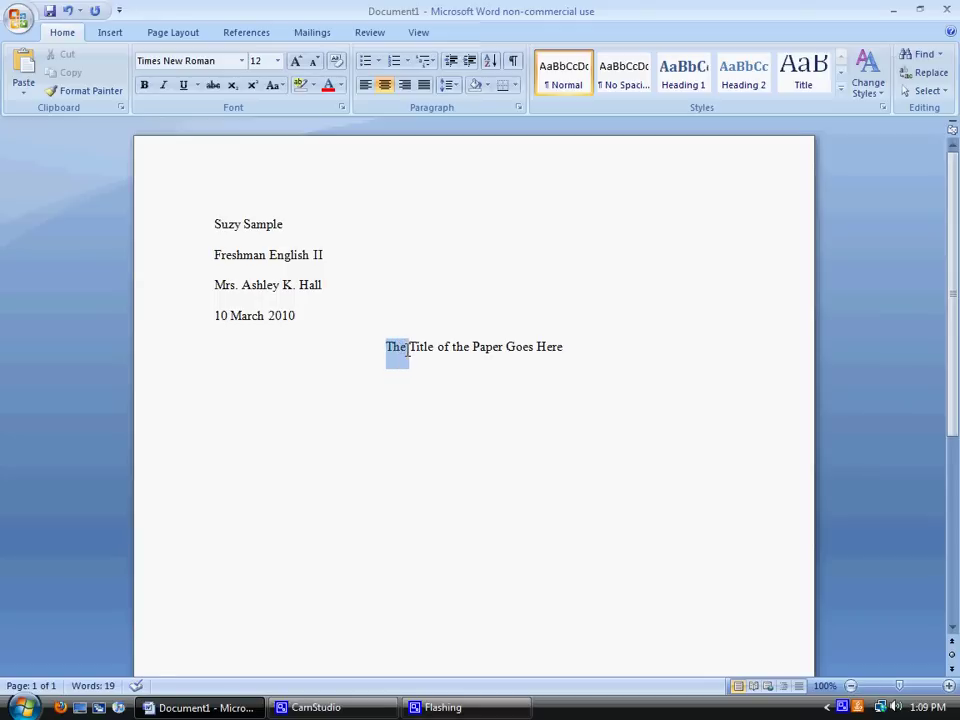
click(537, 346)
double_click(550, 347)
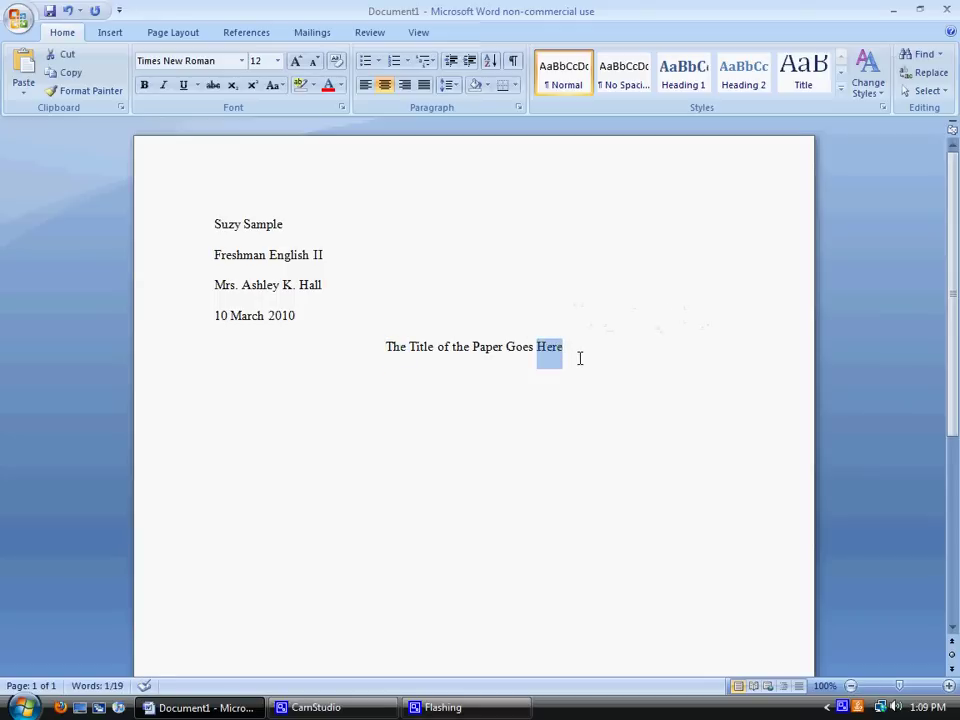
click(632, 364)
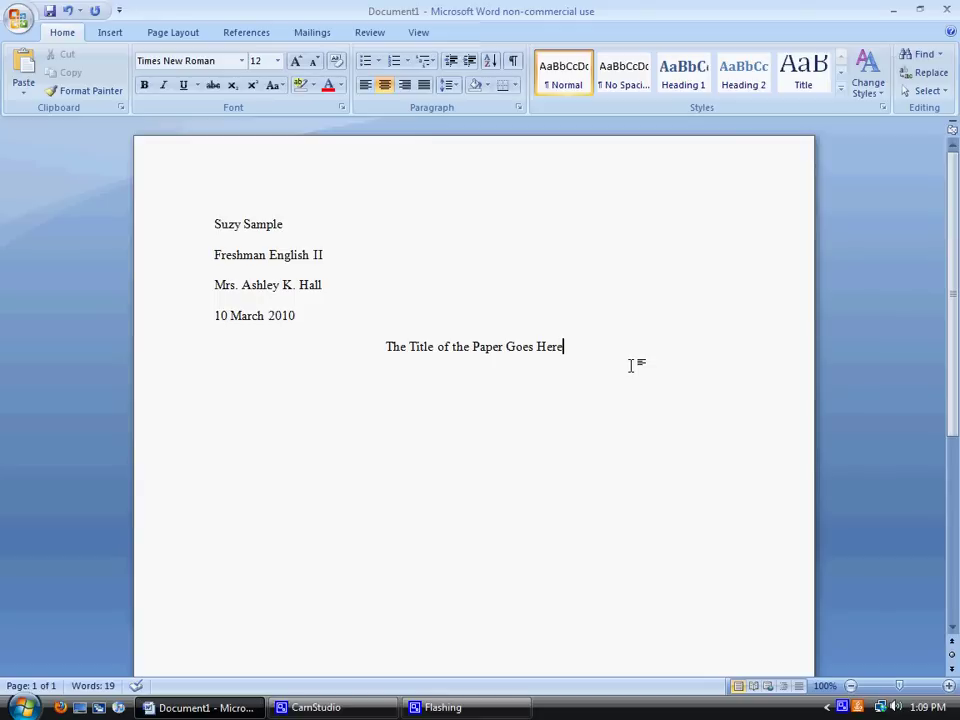
key(Return)
click(366, 86)
key(Tab)
text(Begin typi)
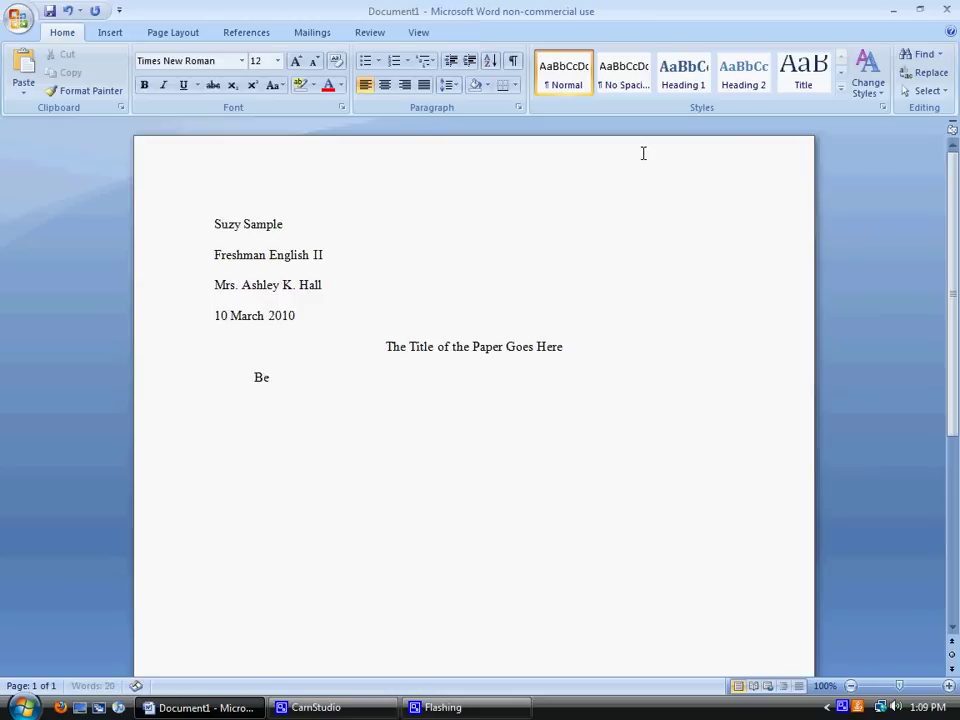
text(ng yo)
text(ur paper here.)
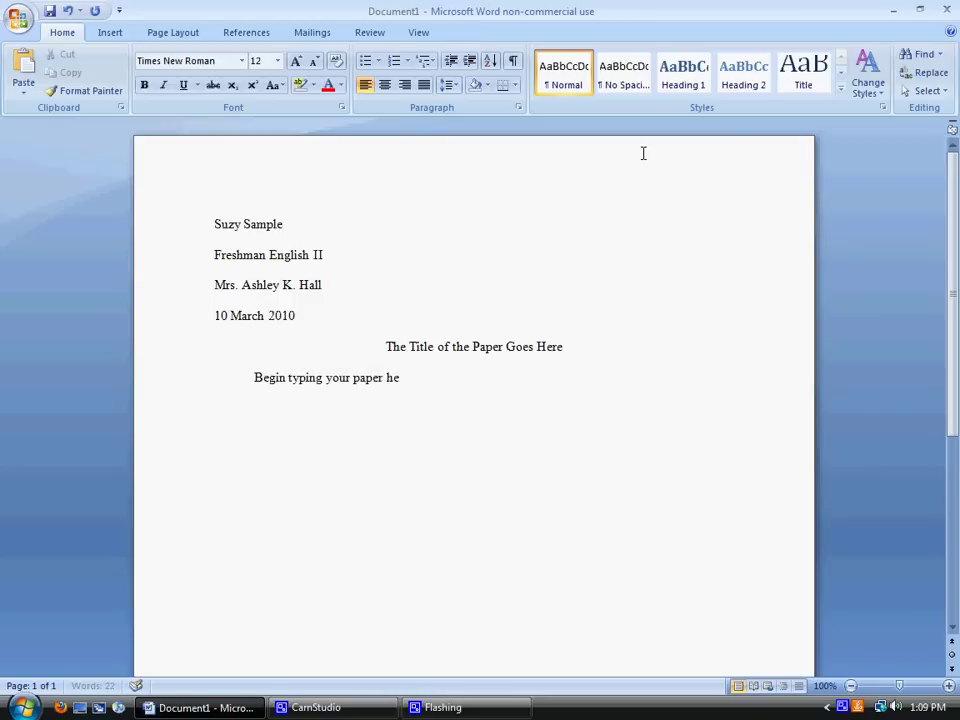
text(  This is the intro)
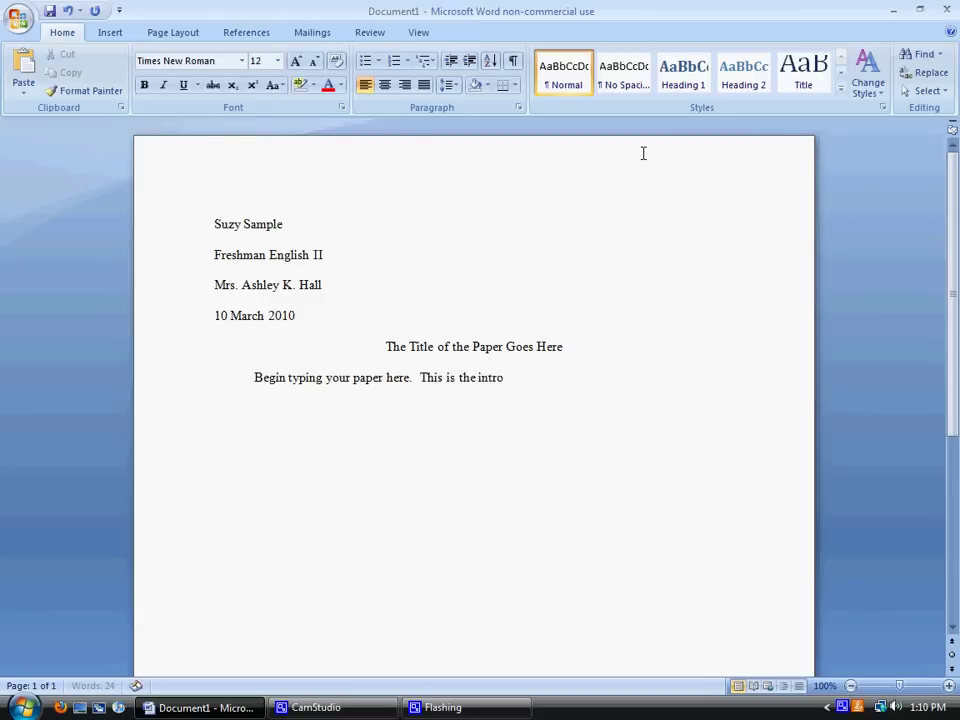
text(duction to your paper.  Yo)
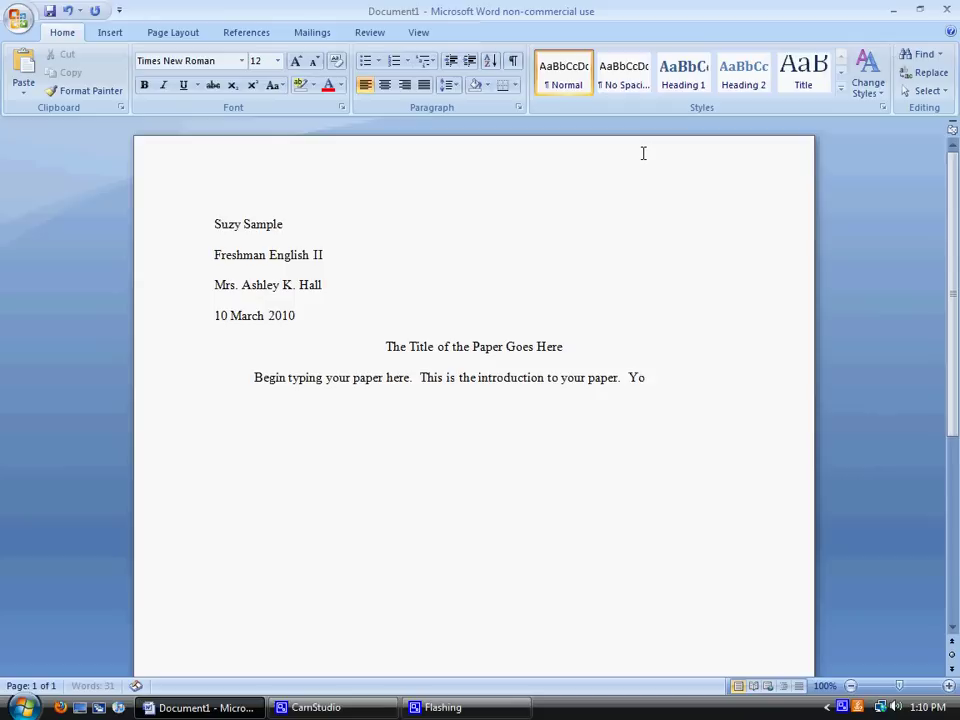
text(u will introduce the topic)
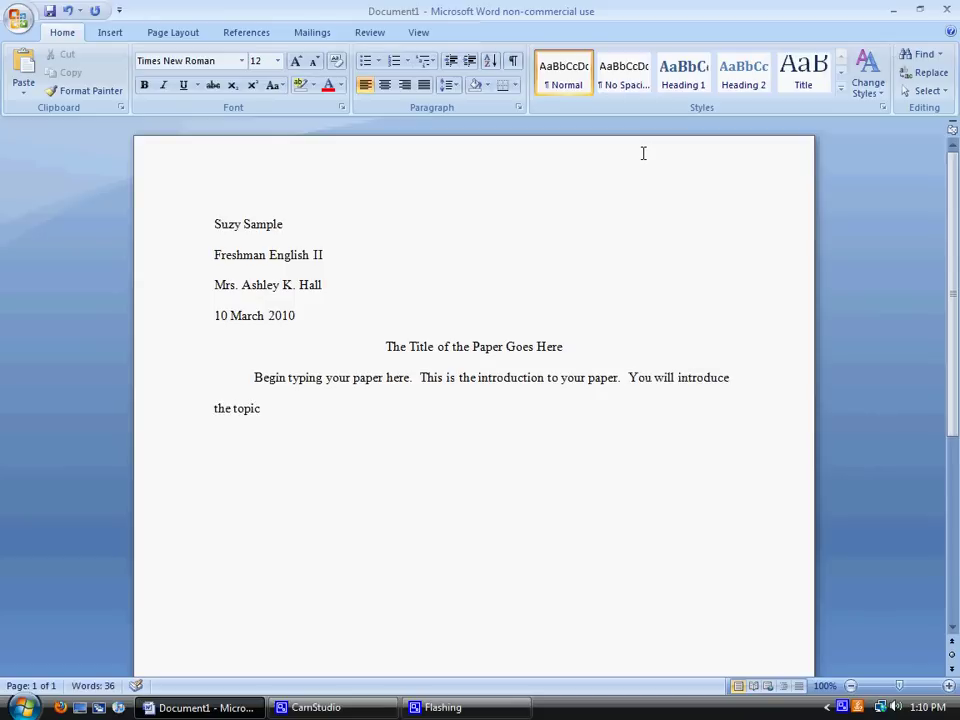
text(.)
double_click(330, 381)
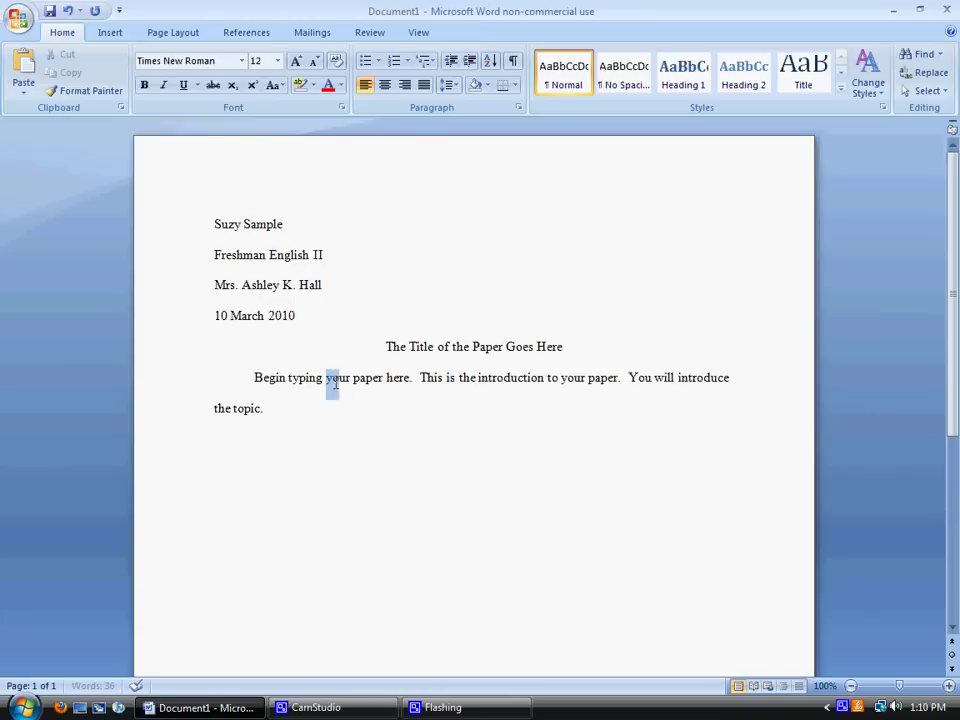
double_click(572, 380)
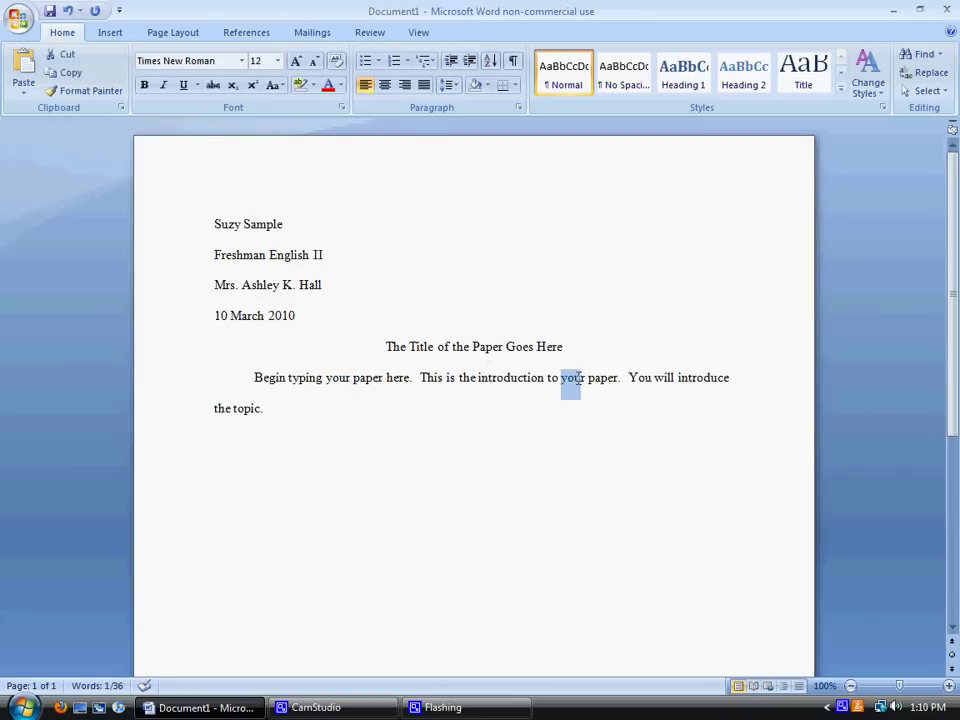
double_click(632, 377)
click(561, 424)
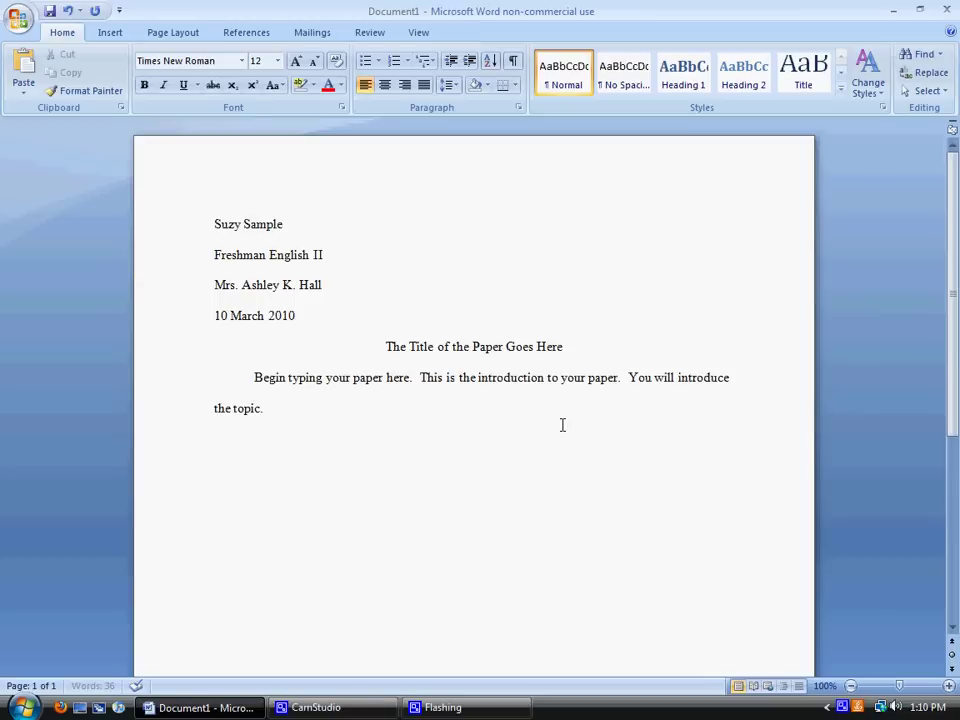
Step: Add a new line after the introduction and insert a page break to begin page 2
key(Return)
click(110, 32)
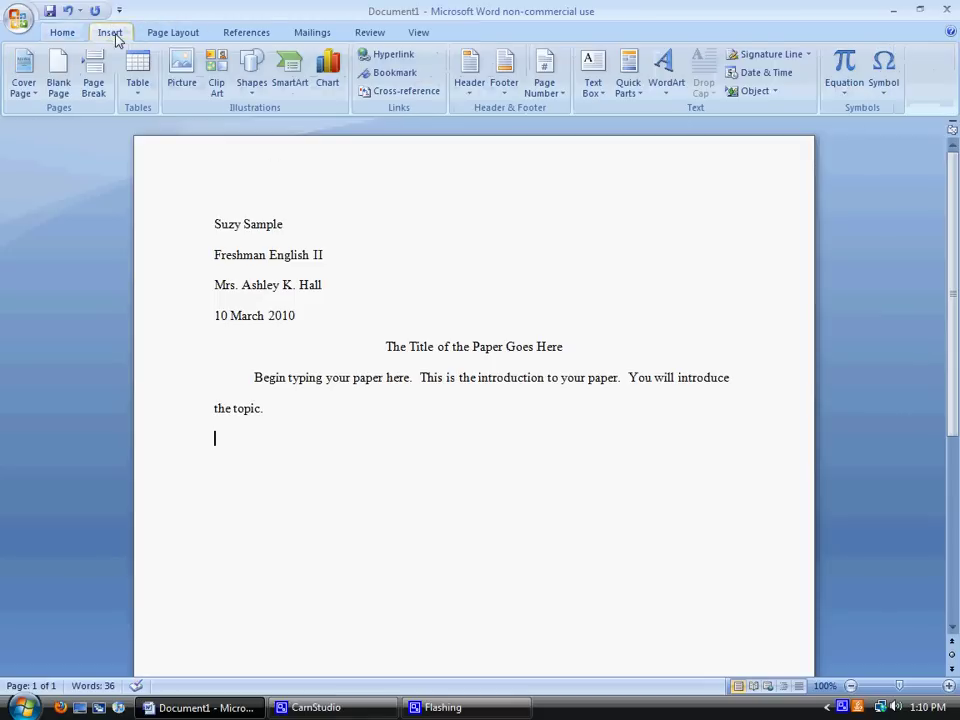
click(97, 83)
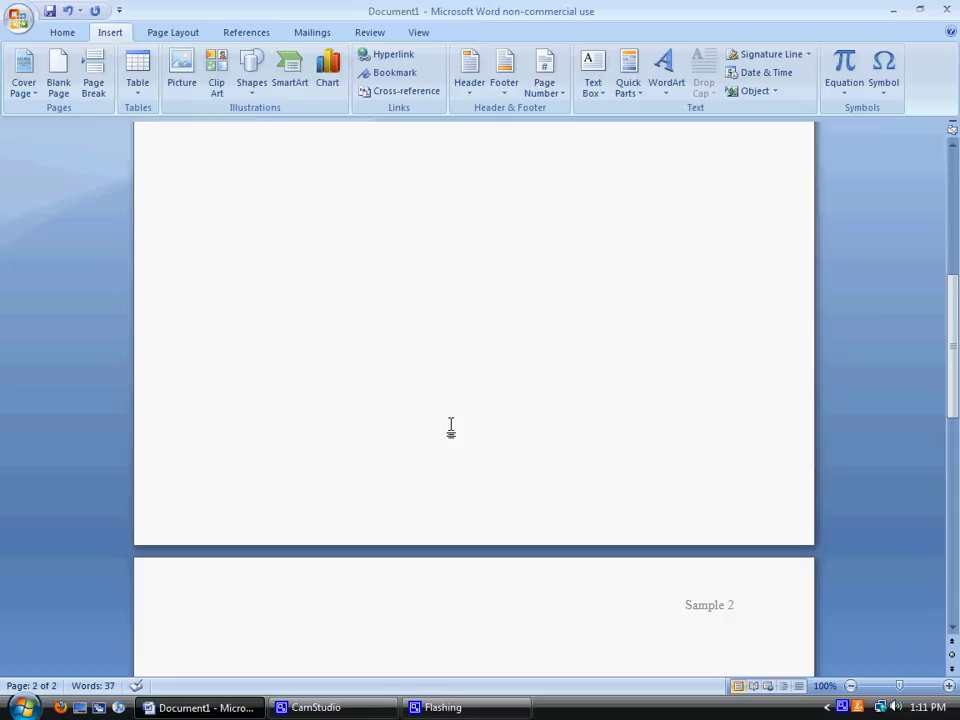
scroll(452, 428, down, 5)
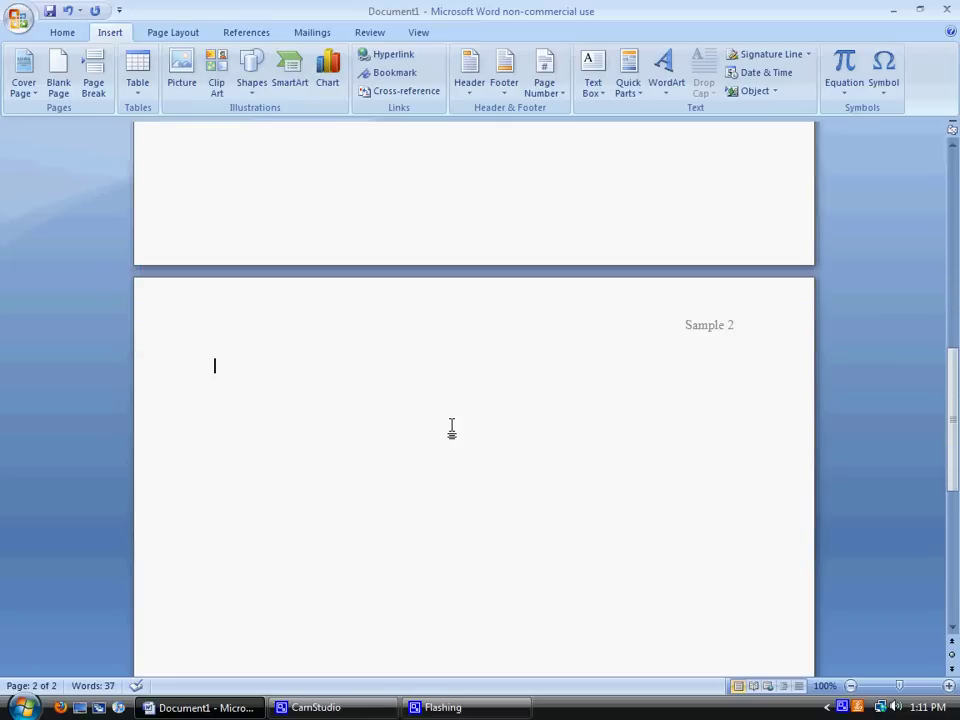
Step: Type a centred 'Works Cited' heading on page 2 and left-align the line below it
click(60, 38)
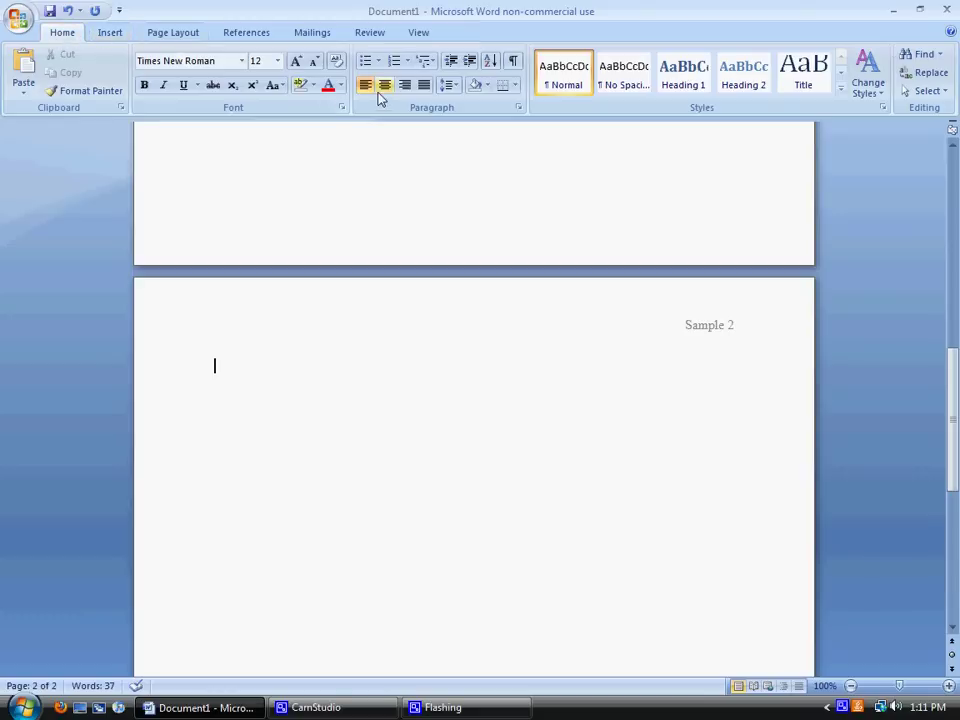
click(385, 86)
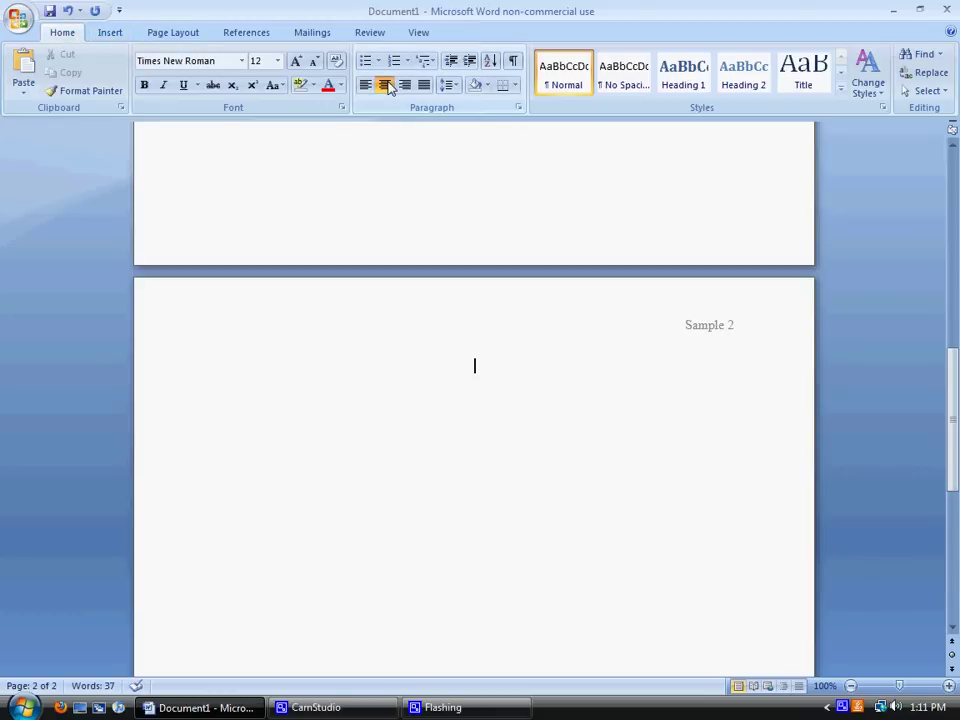
text(Works C)
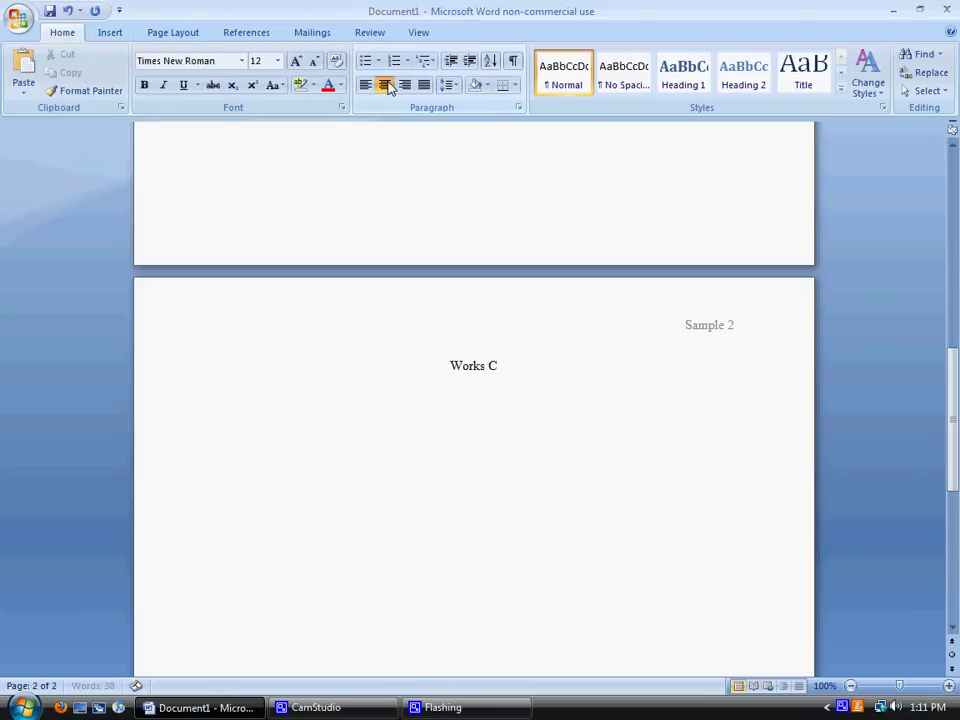
text(ited)
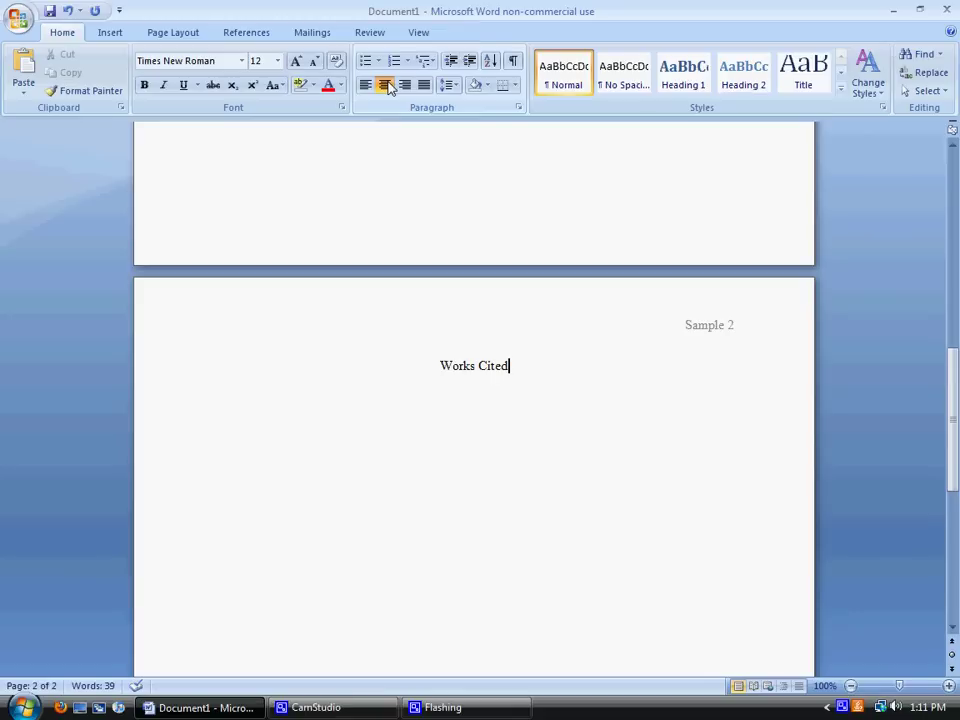
key(Return)
click(366, 85)
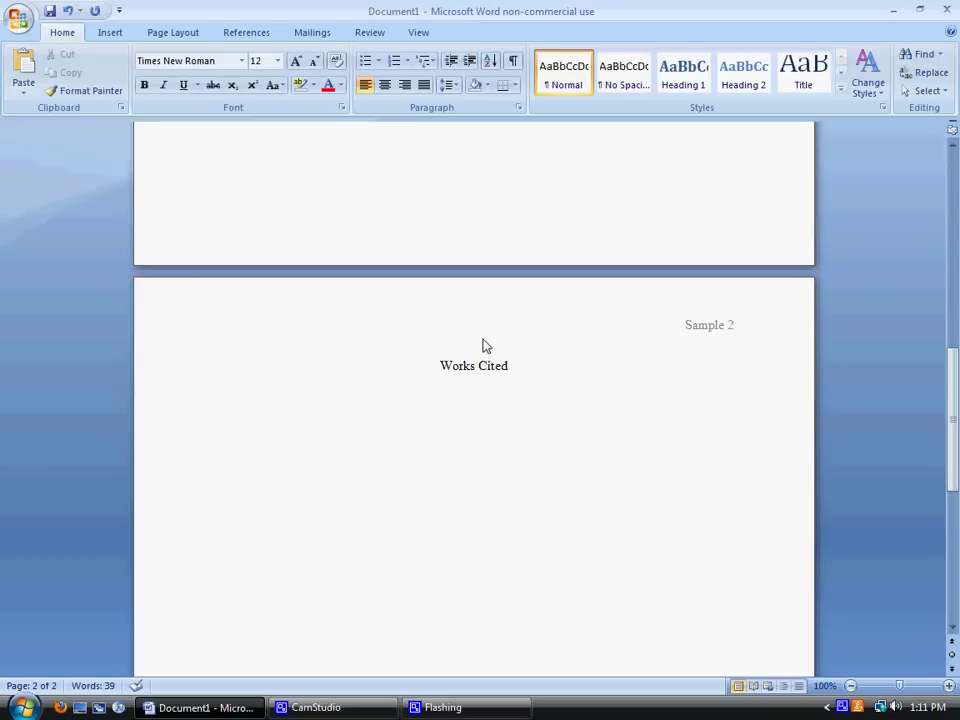
Step: Set a 0.5-inch hanging indent in the Paragraph dialog
click(518, 108)
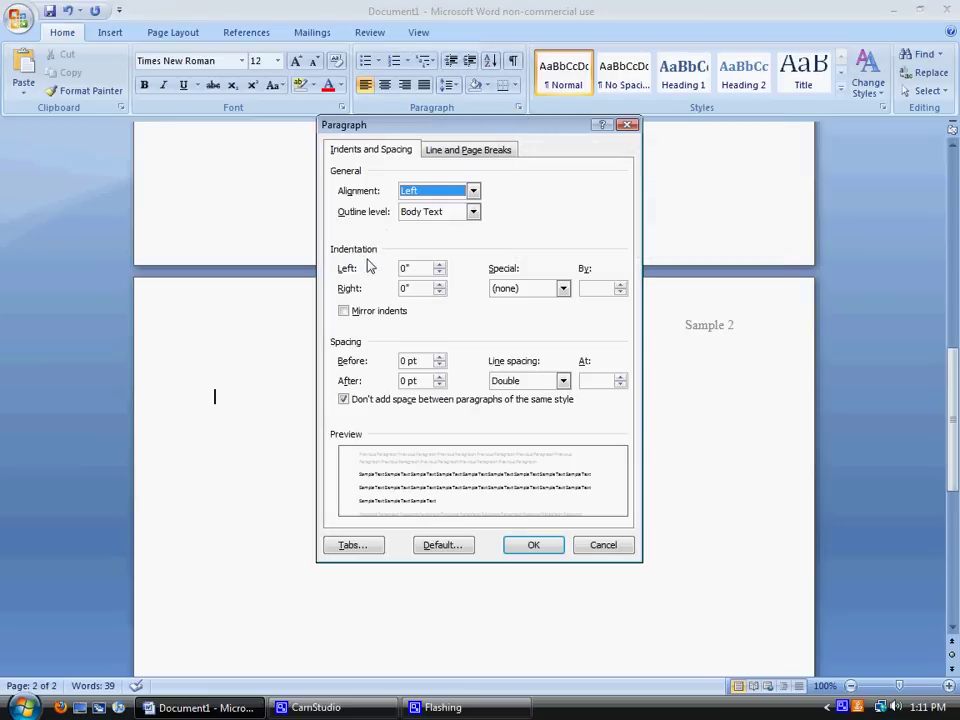
click(566, 289)
click(559, 327)
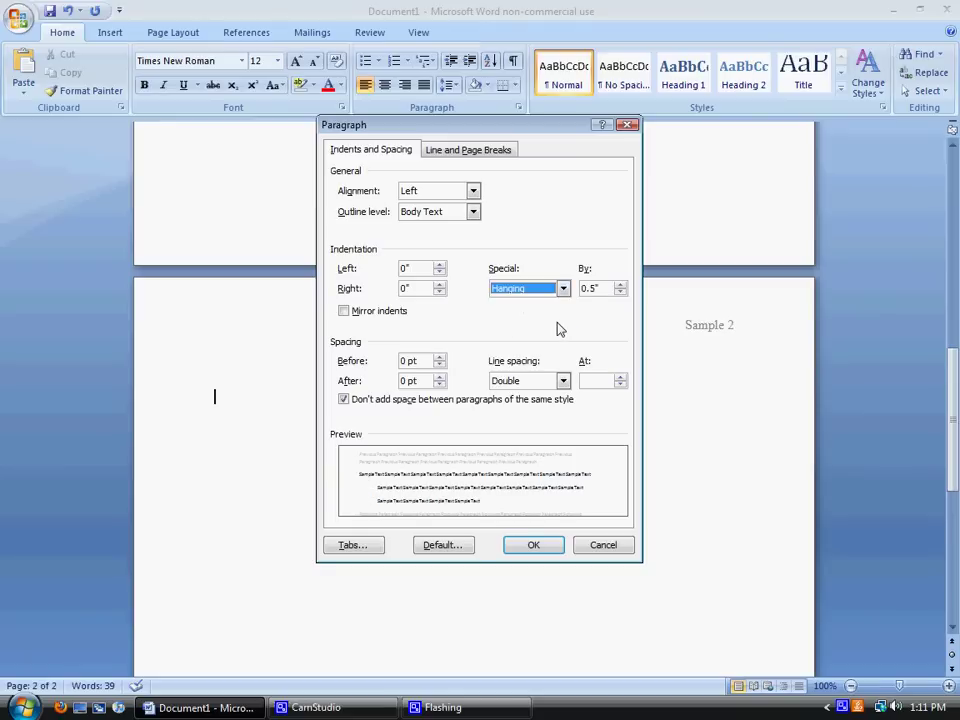
click(536, 548)
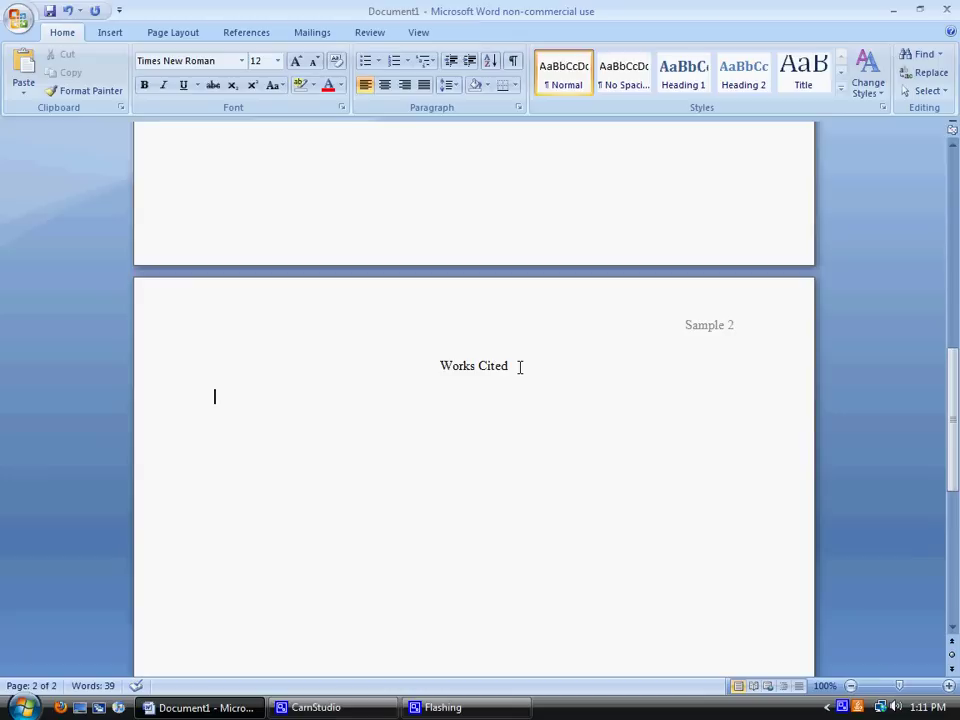
Step: Type the sample Works Cited entry so it wraps onto an indented second line
text(Type your)
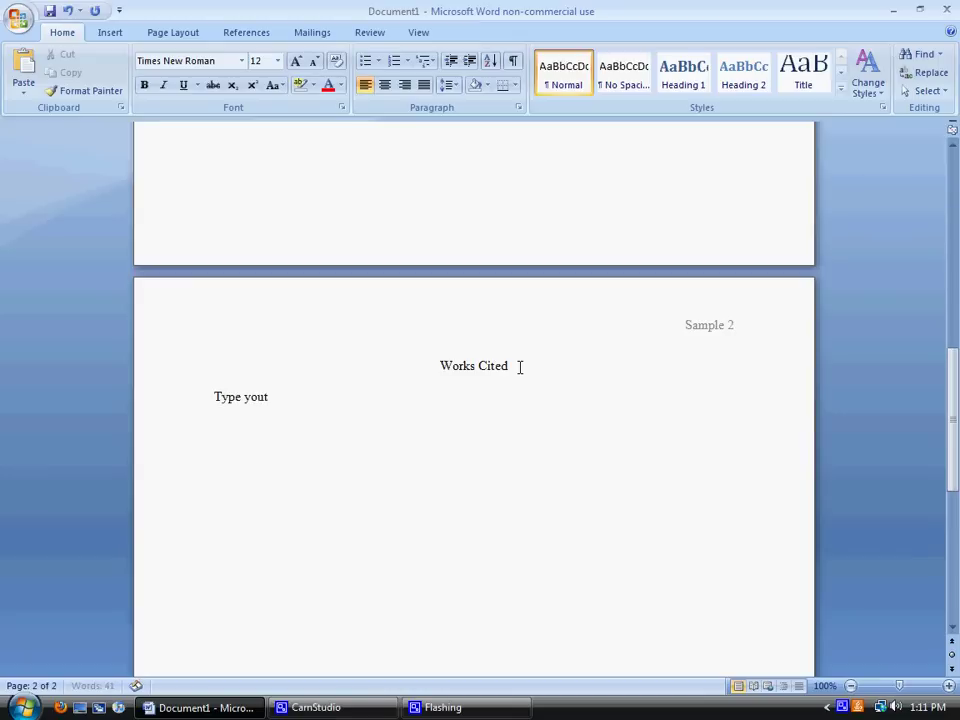
key(BackSpace)
text(r Works Cited en)
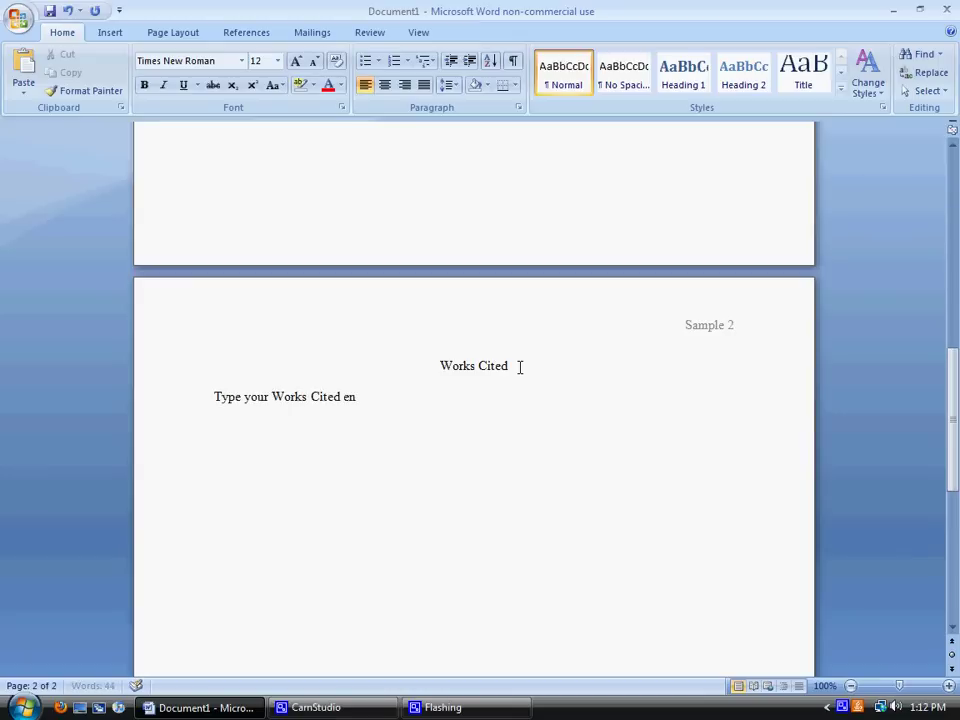
text(try here.  Sometimes these ent)
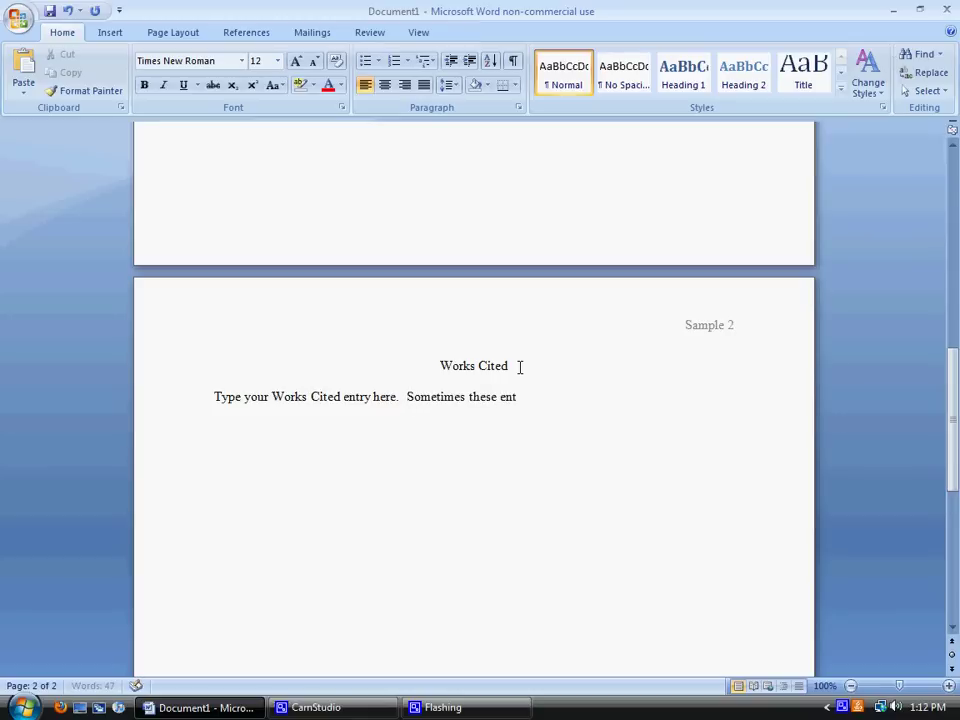
text(ries are longer than one line and w)
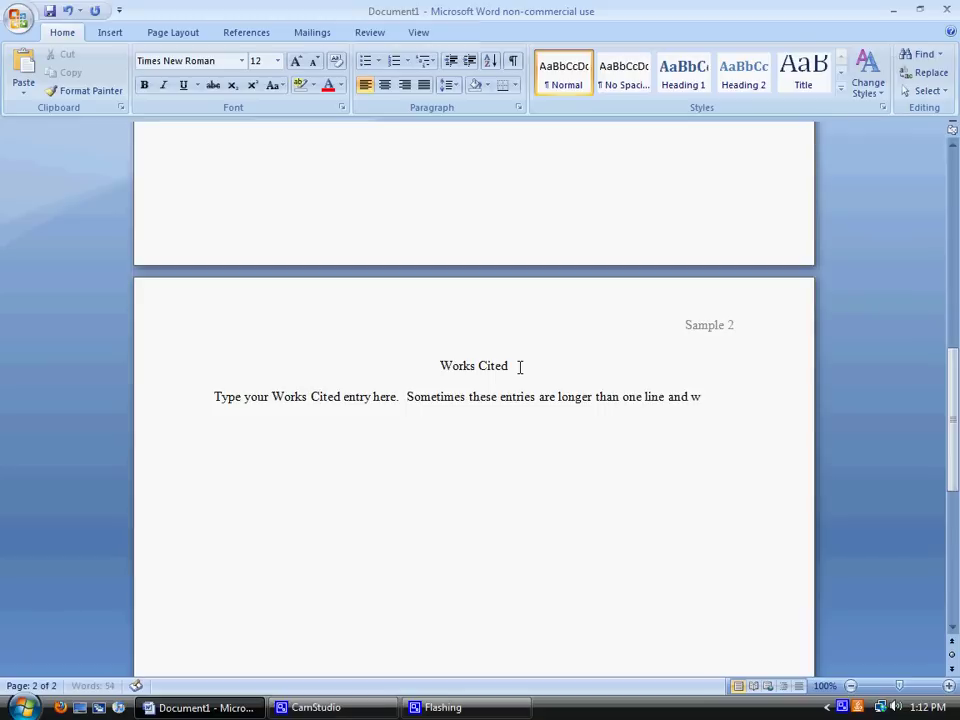
text(hen that happens, you)
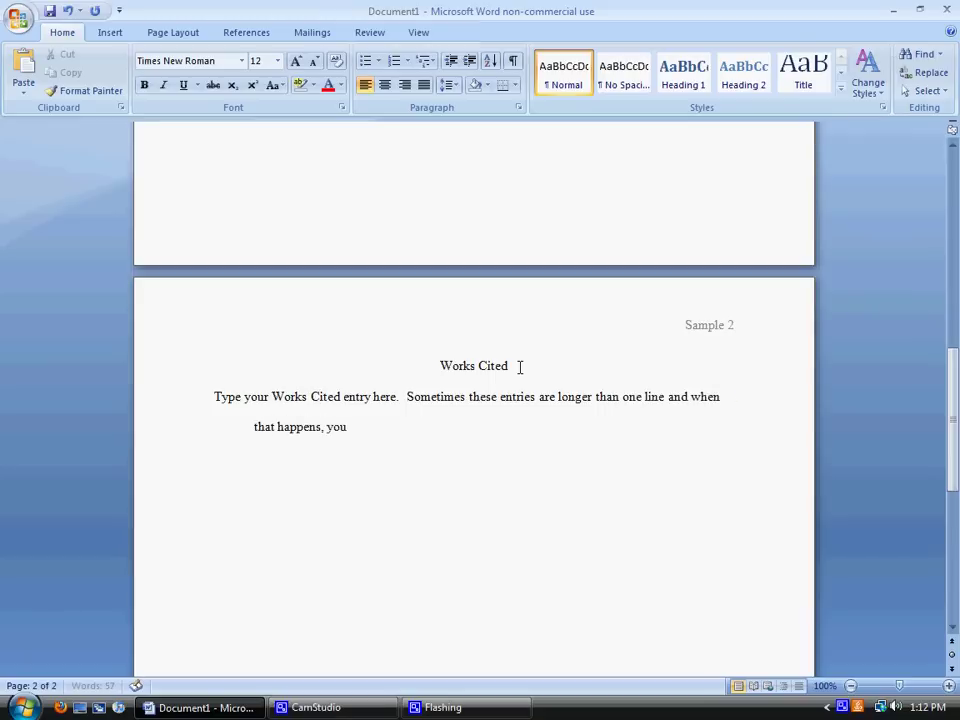
text( can see the hanging indent.)
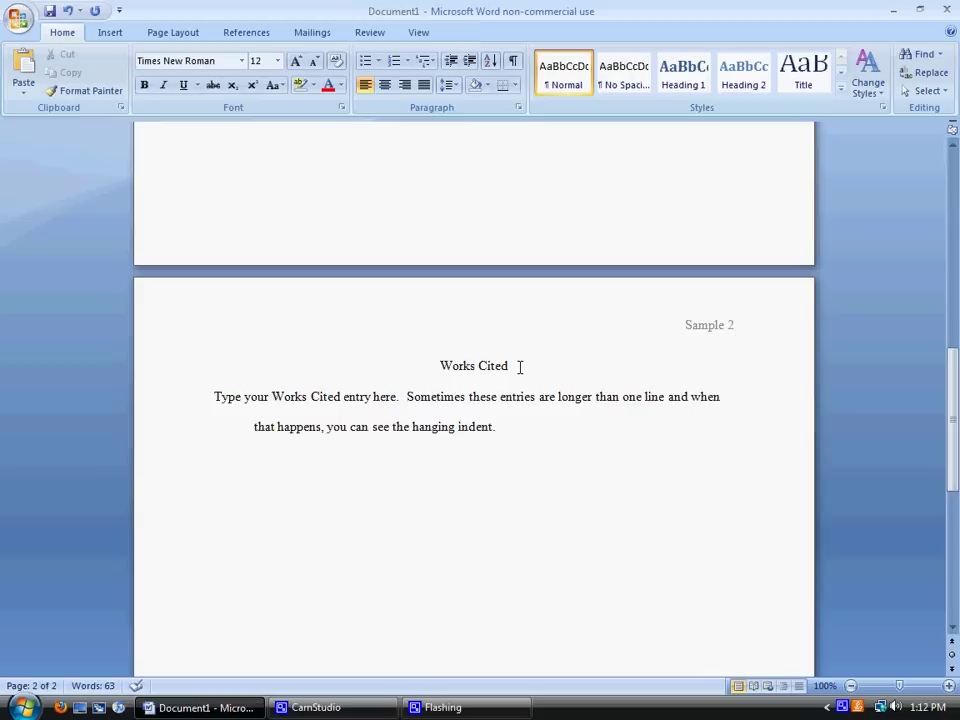
click(211, 398)
click(221, 429)
Step: Switch the References citation style from APA to MLA for the Works Cited entry
drag(214, 396, 238, 400)
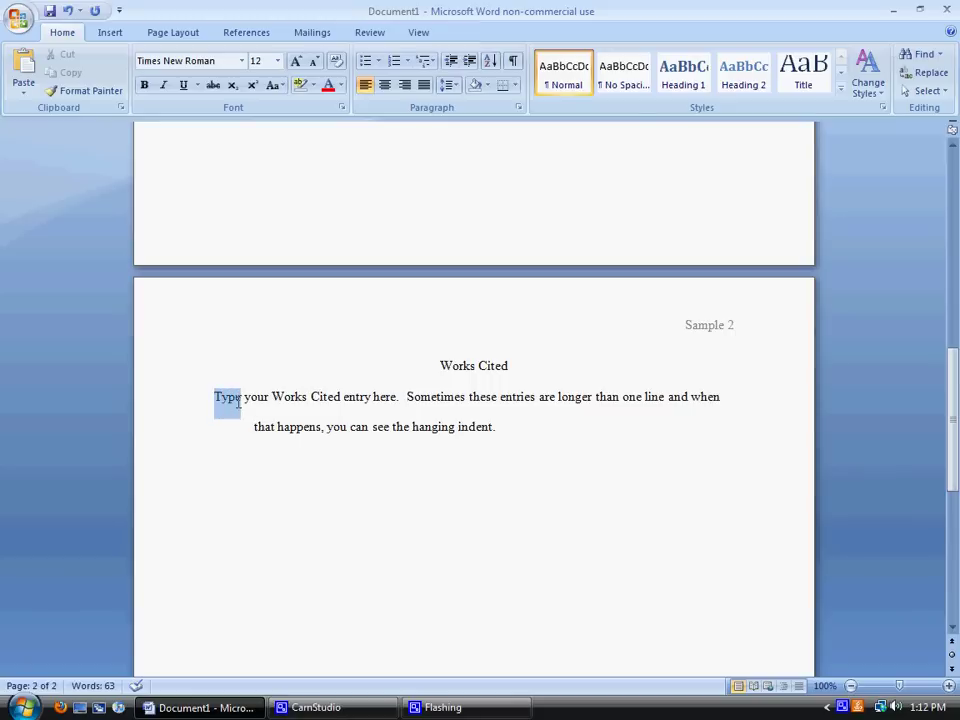
click(243, 397)
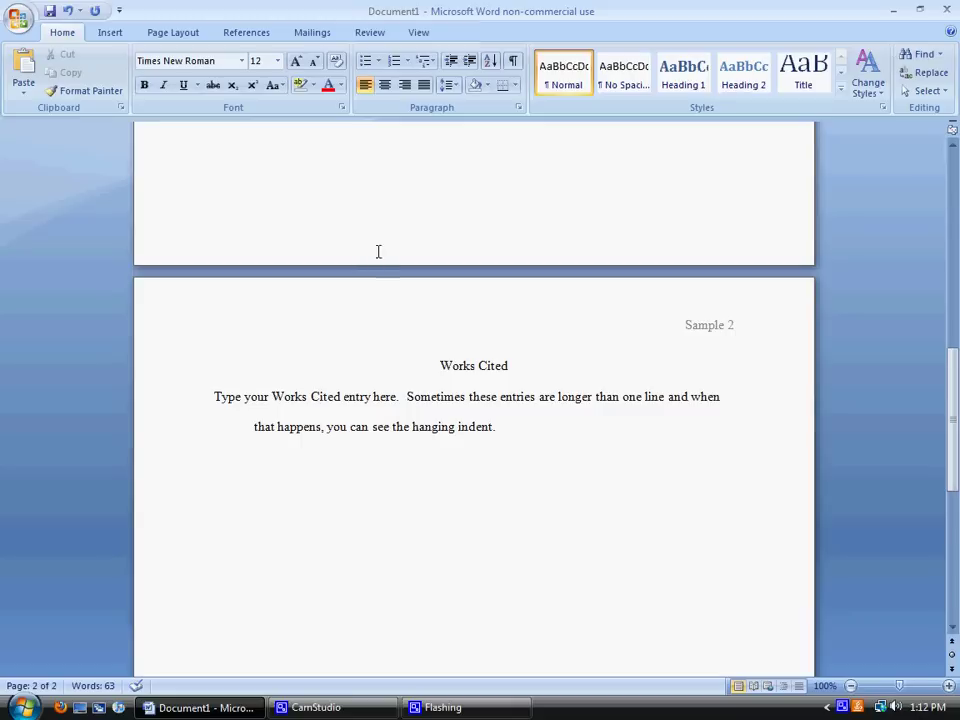
click(260, 35)
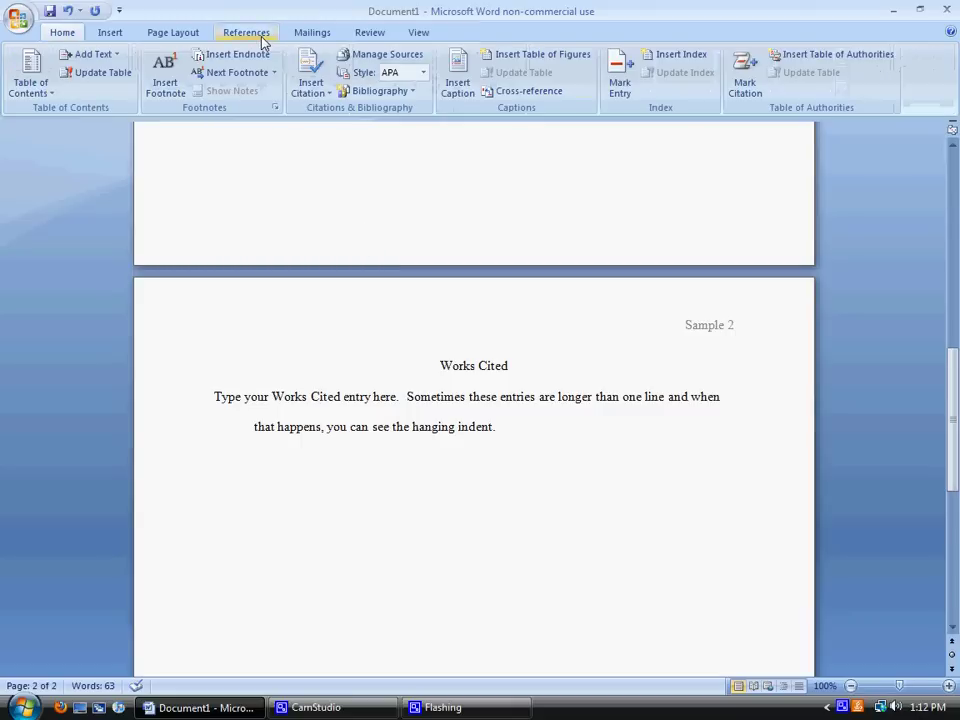
click(423, 73)
click(422, 190)
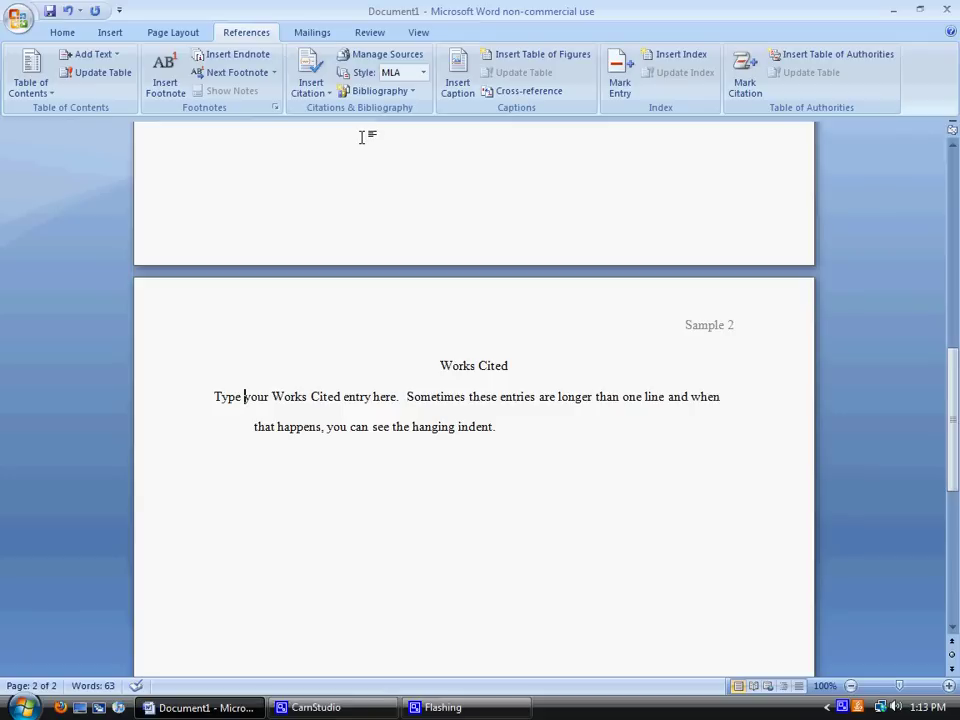
scroll(455, 316, up, 4)
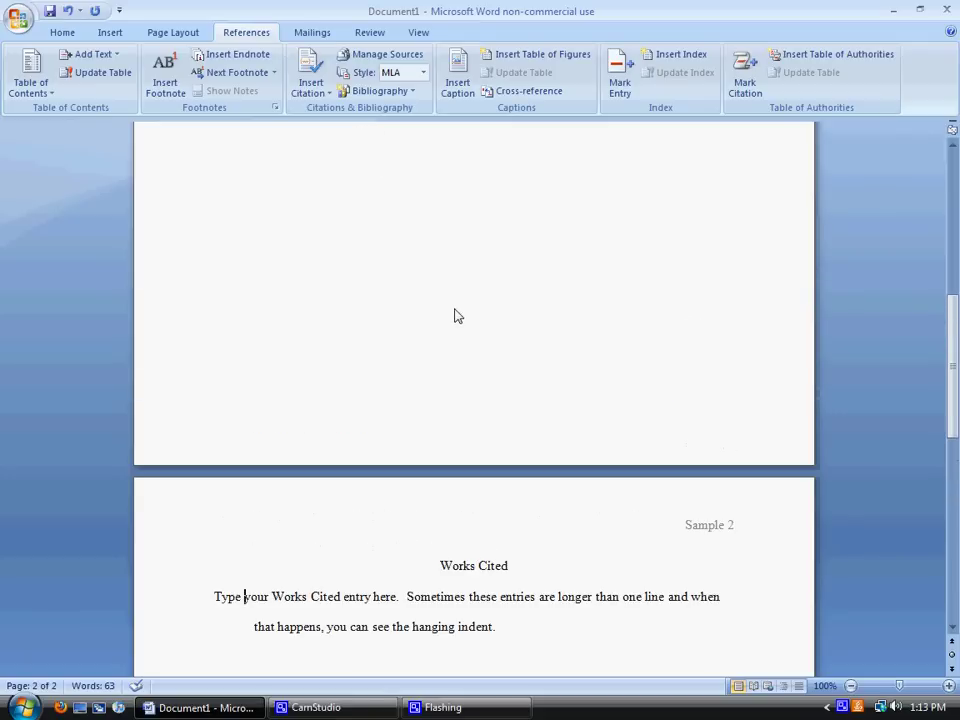
scroll(455, 316, down, 3)
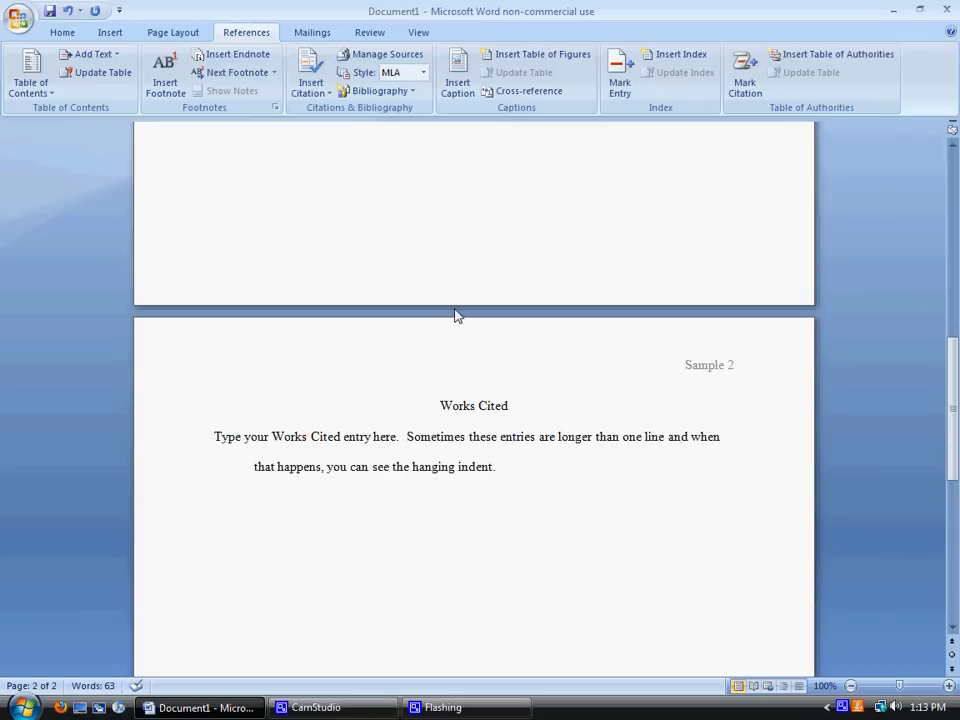